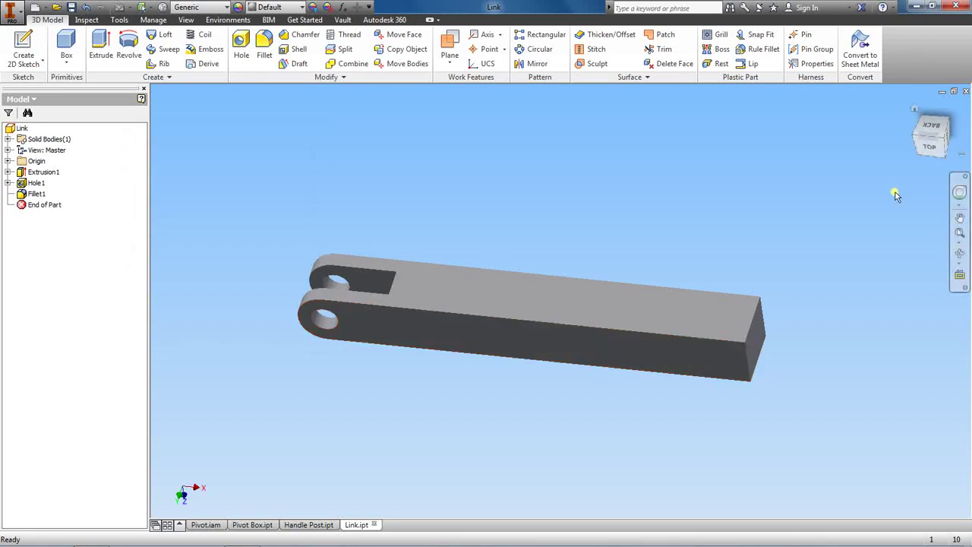
Step: Orbit to the link's square end, view it in Pivot.iam, then return to Link.ipt
drag(935, 140, 817, 156)
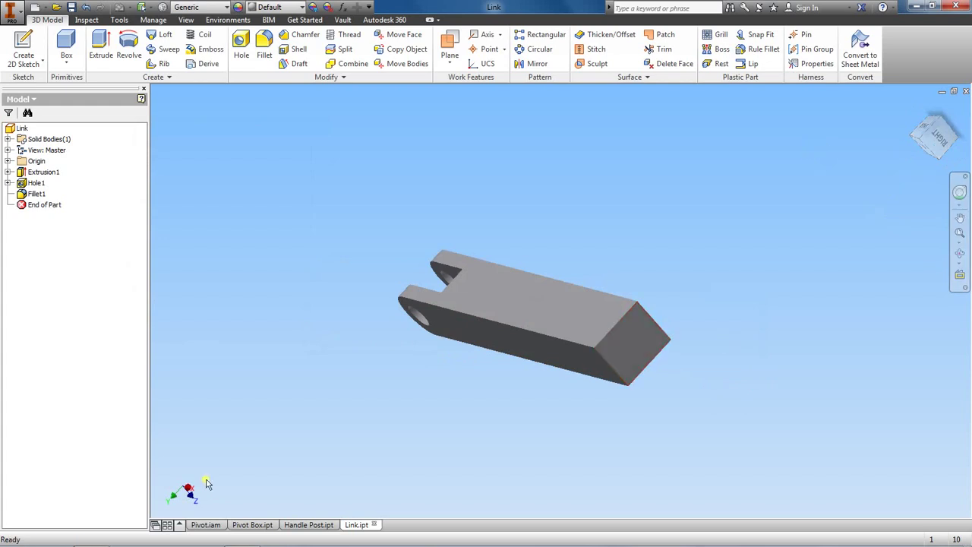
click(206, 525)
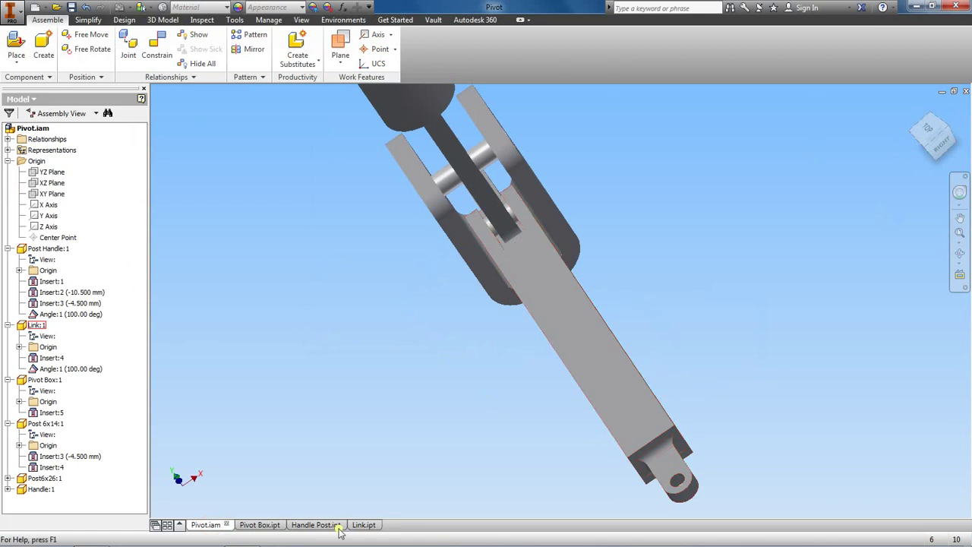
click(363, 525)
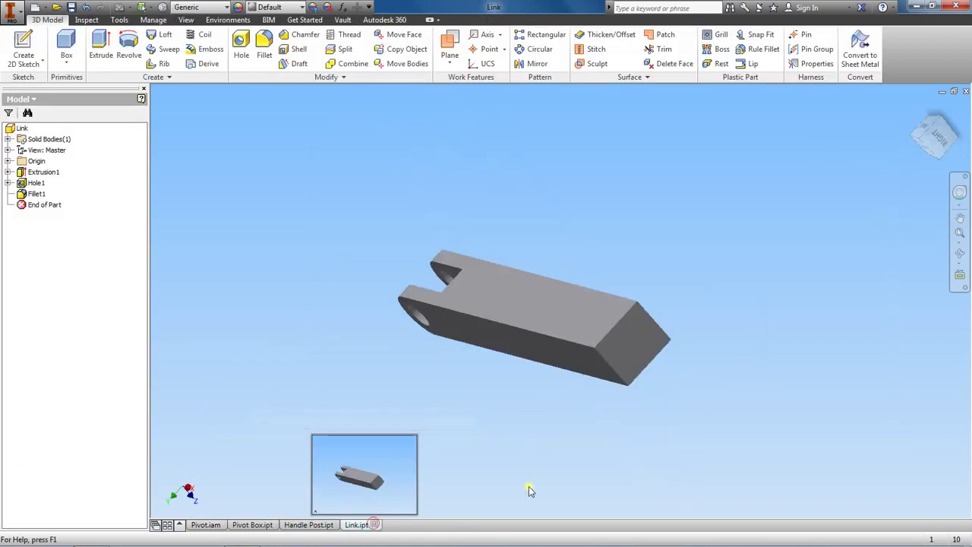
Step: Start a new sketch on the square end face and draw a 4 mm by 8 mm rectangle
right_click(617, 350)
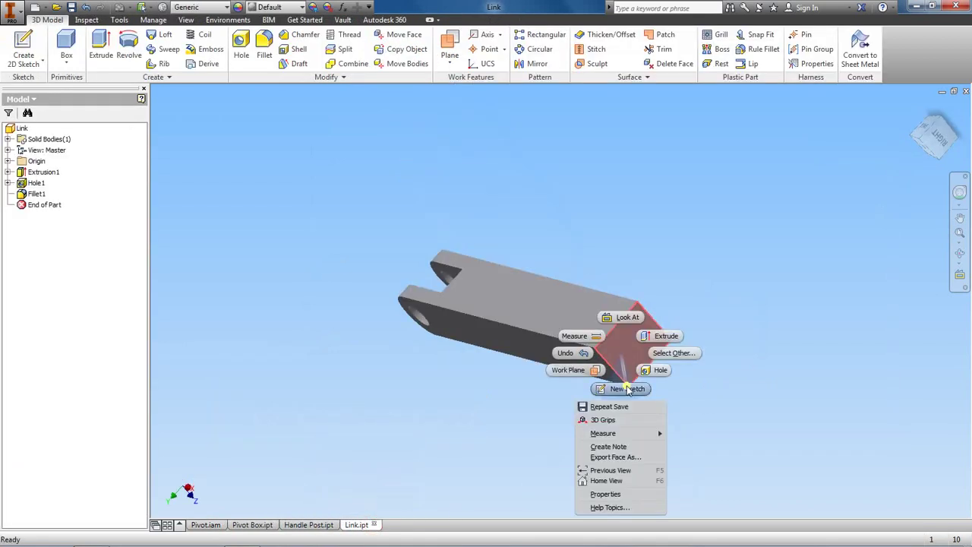
click(627, 389)
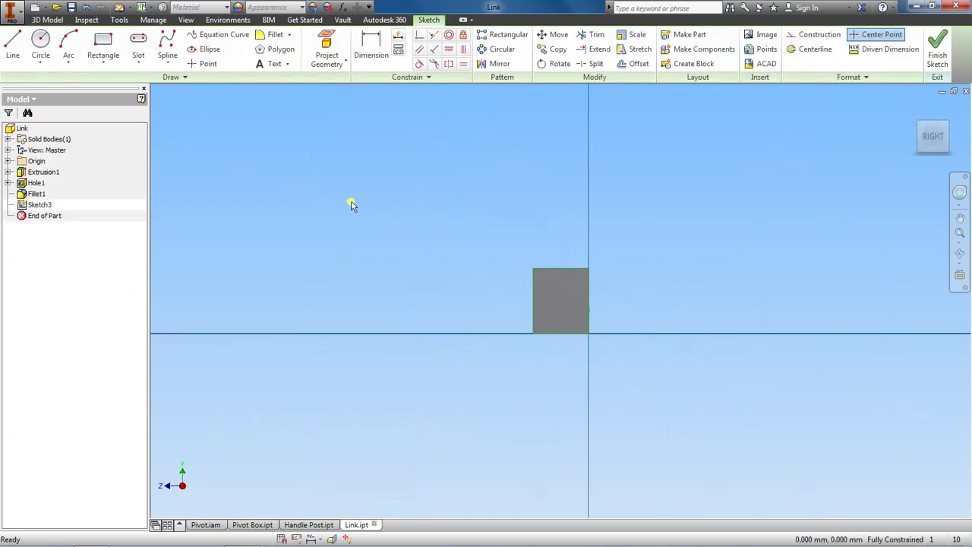
click(103, 47)
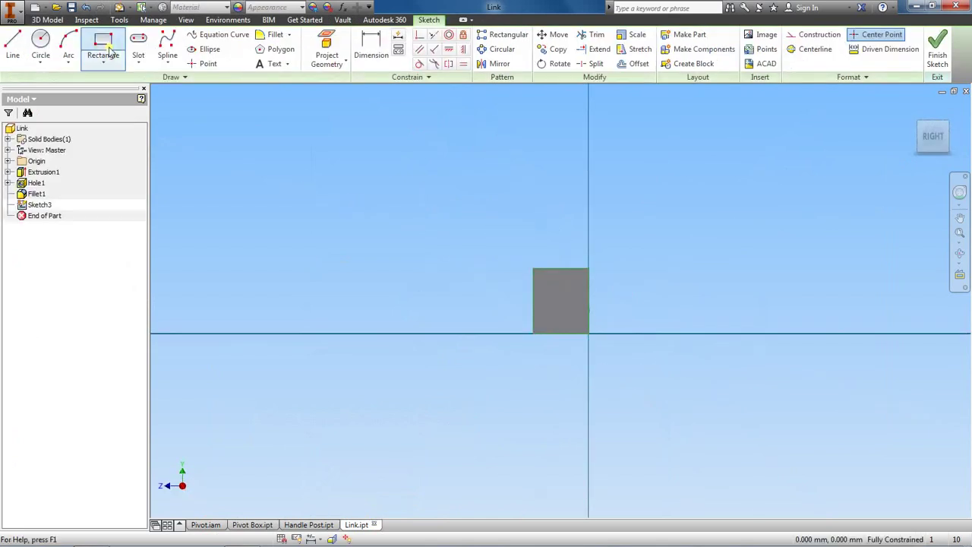
click(549, 286)
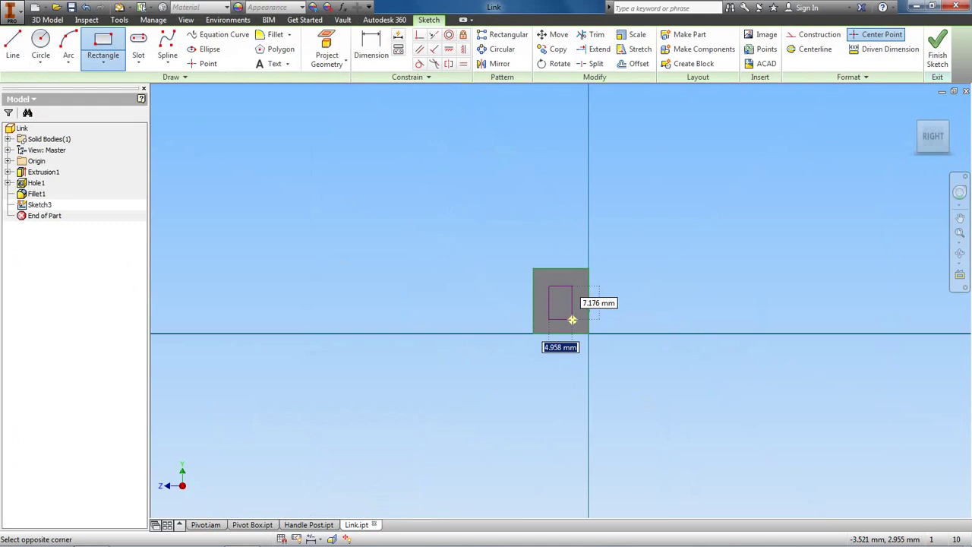
text(4)
key(Tab)
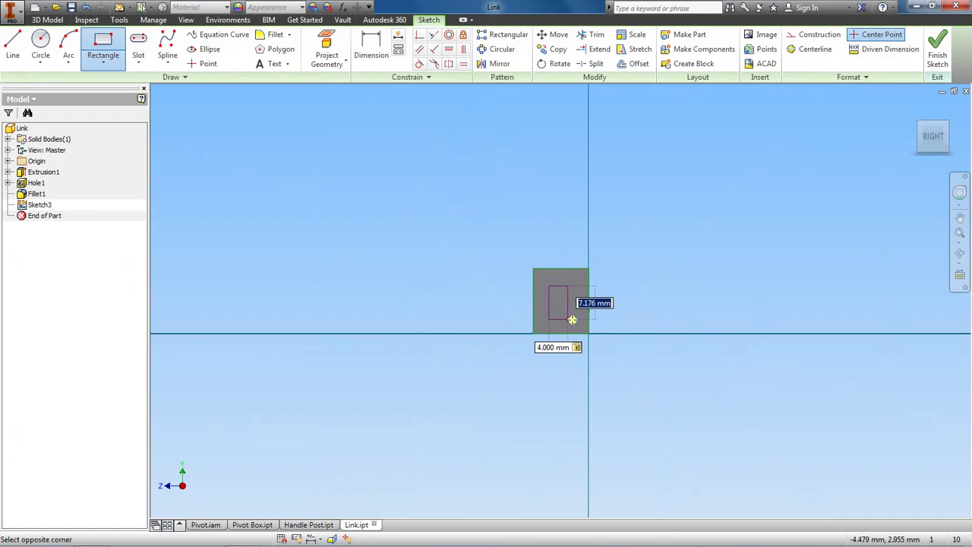
text(8)
key(Return)
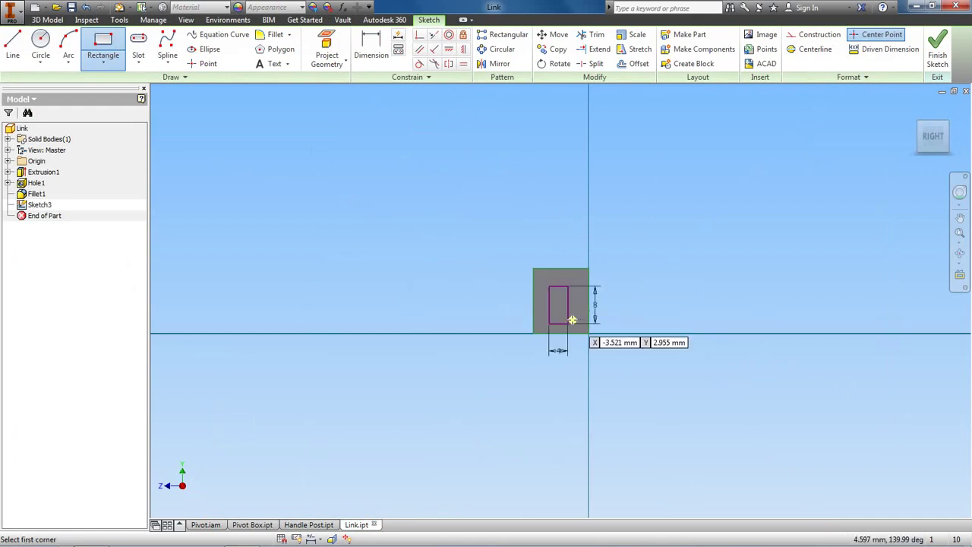
Step: Dimension the rectangle 4 mm horizontally from the end face's outer corner
right_click(715, 223)
click(767, 223)
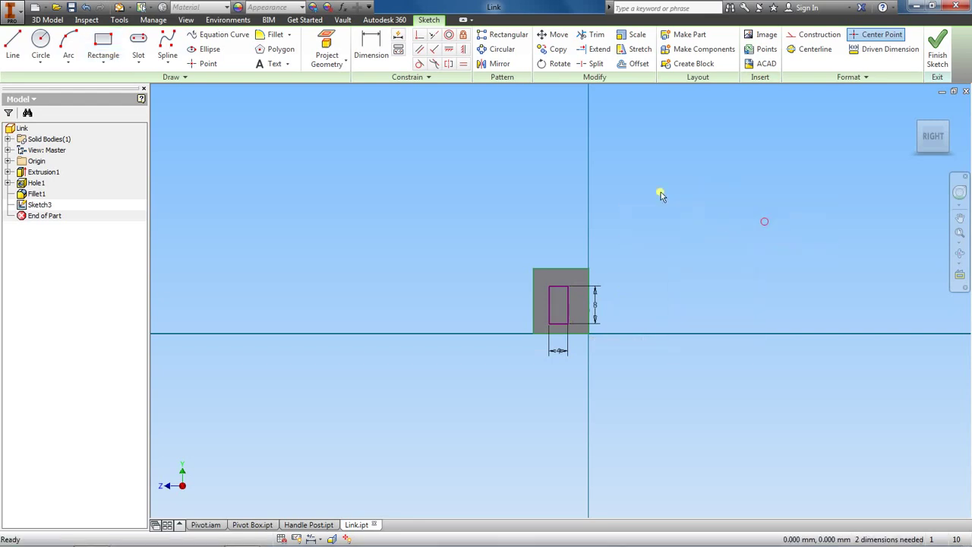
click(380, 53)
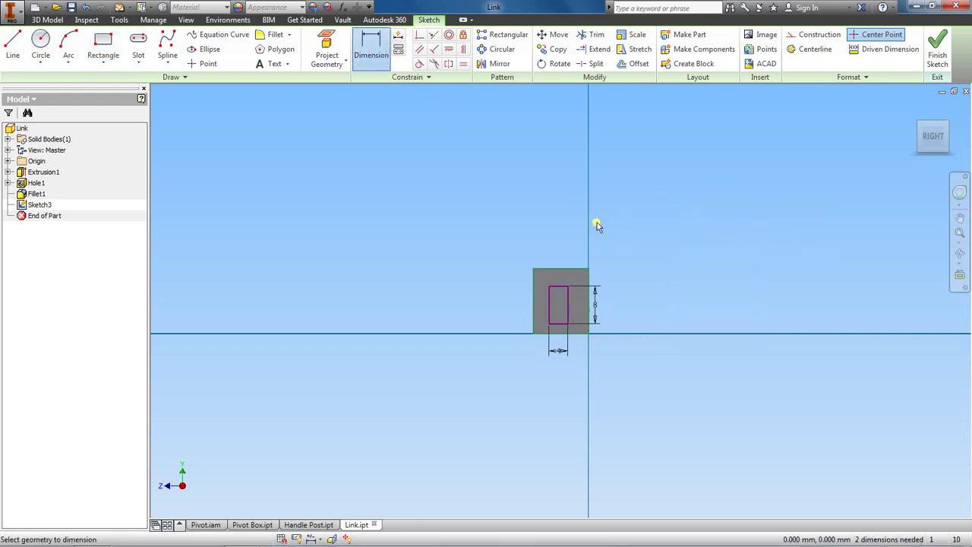
click(545, 283)
click(532, 269)
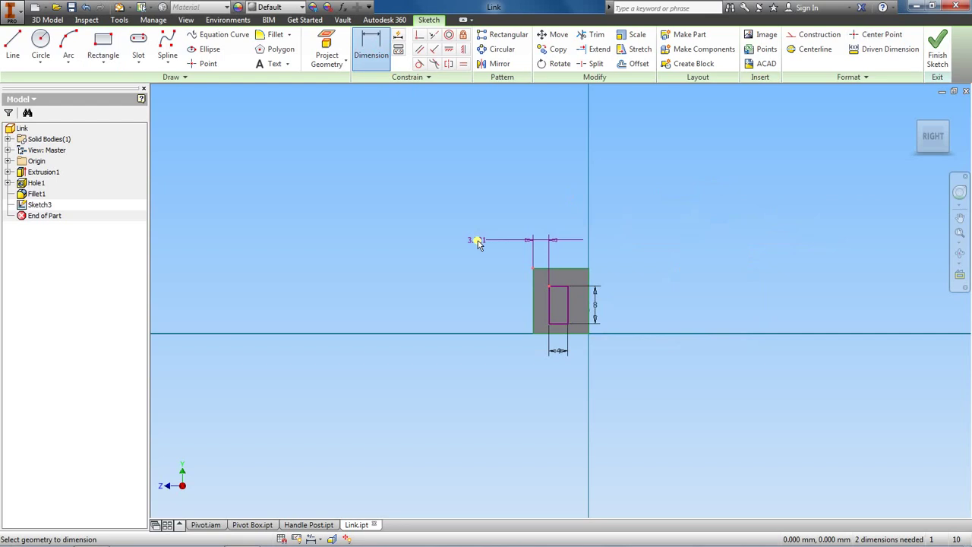
click(478, 242)
text(4)
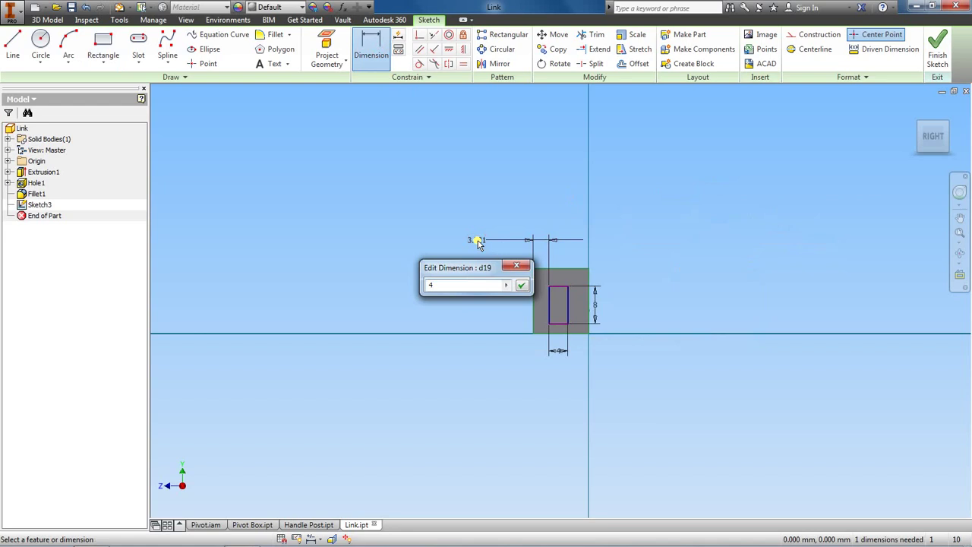
click(521, 285)
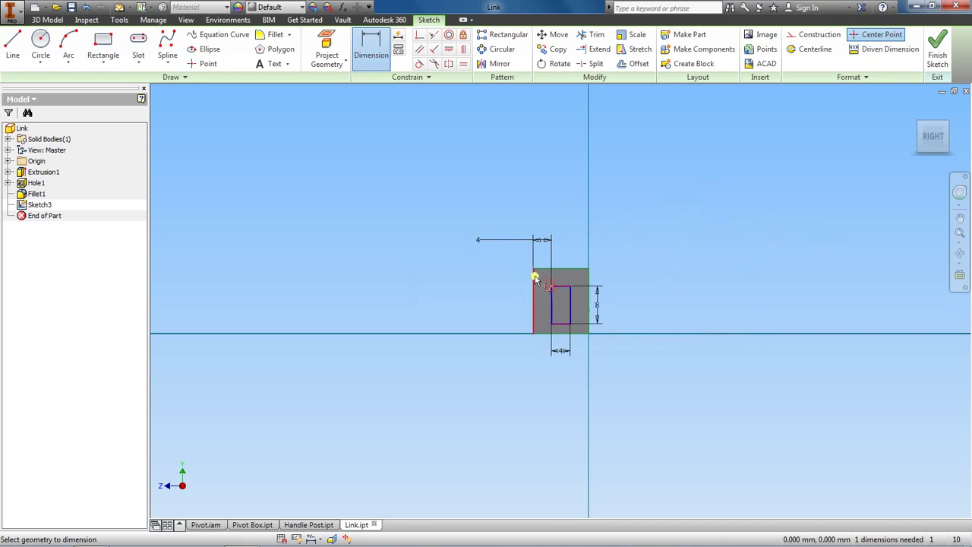
Step: Add a 3.5 mm vertical offset dimension, fully constraining the rectangle
click(528, 273)
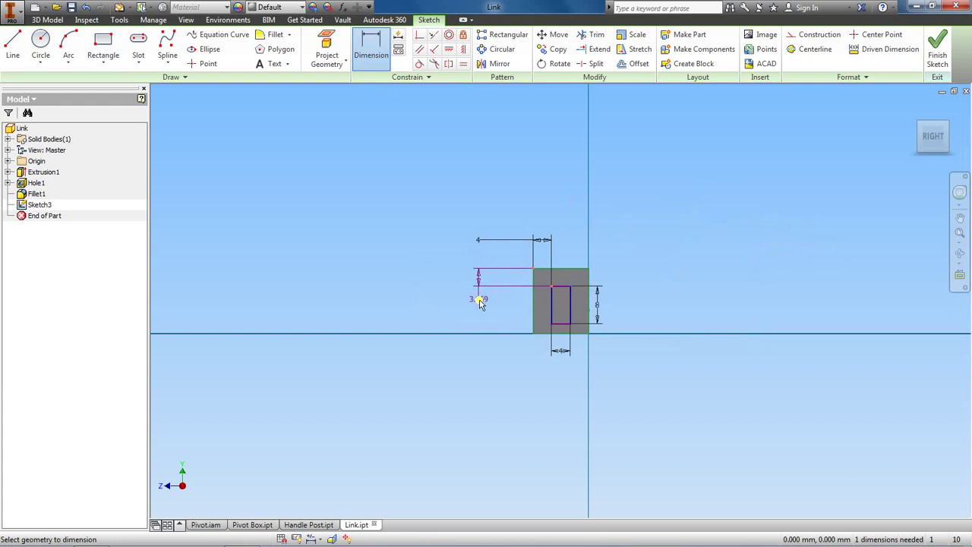
click(474, 301)
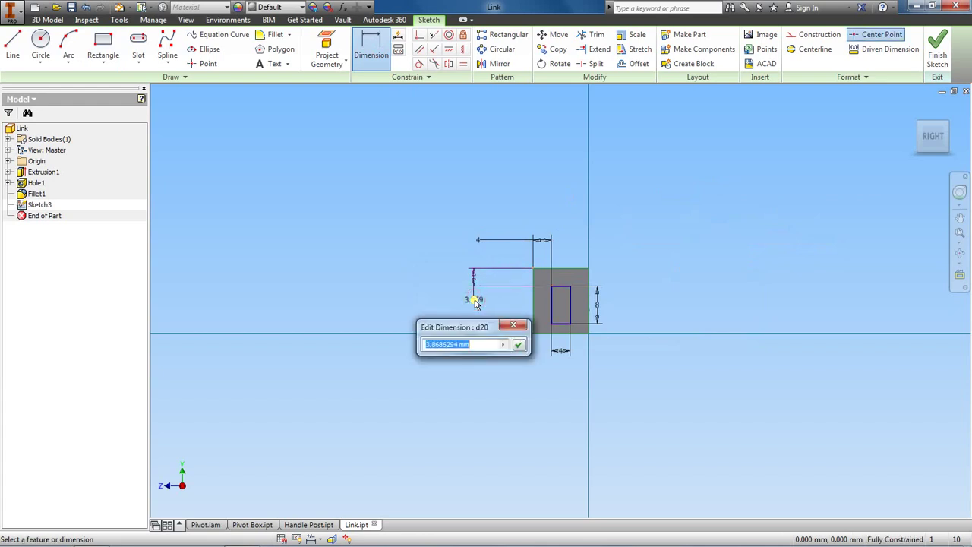
text(3.5)
key(Return)
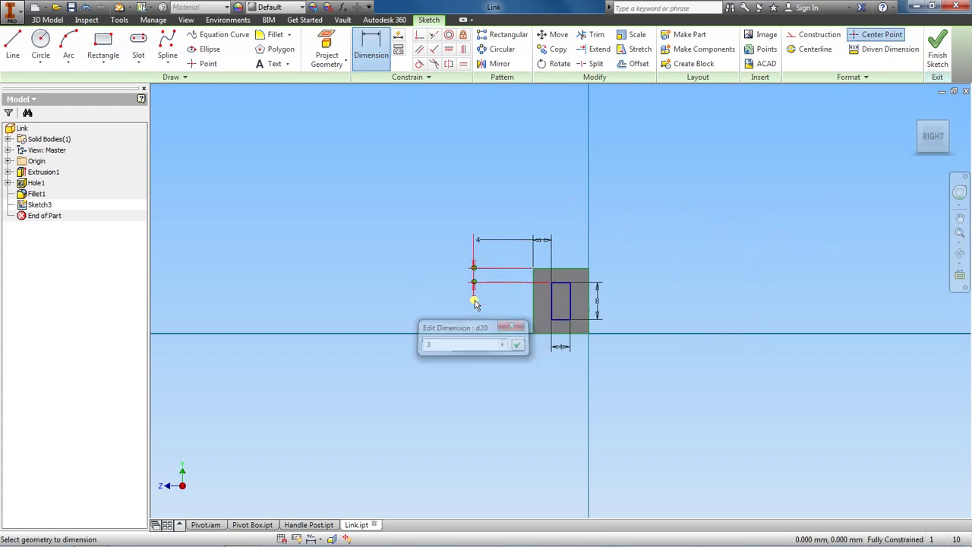
right_click(632, 269)
click(564, 263)
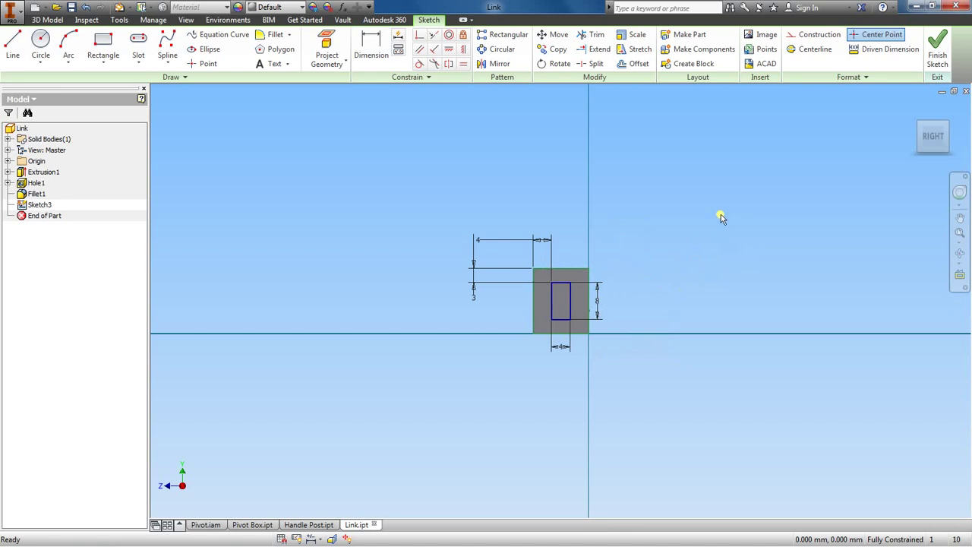
Step: Finish the sketch and extrude the rectangle 16 mm outward as Extrusion2
click(938, 47)
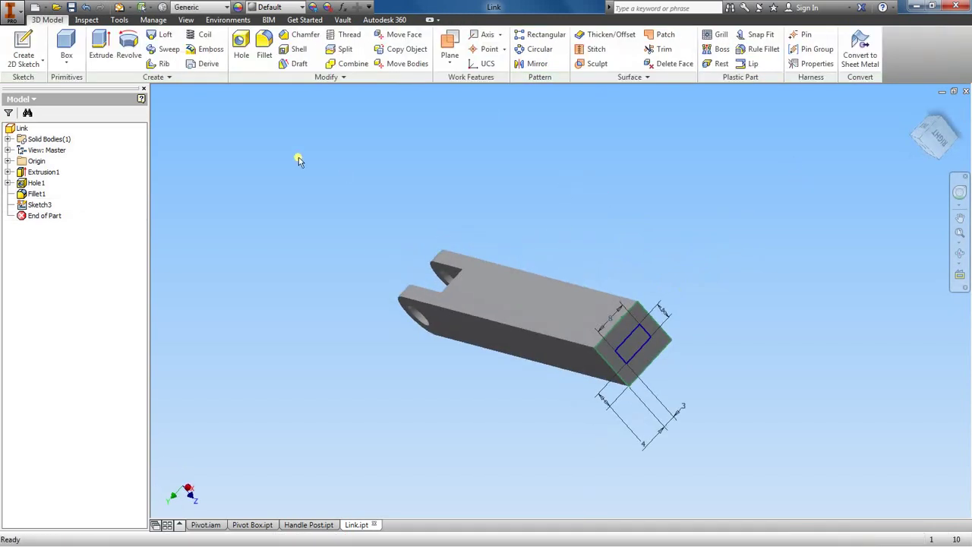
click(101, 46)
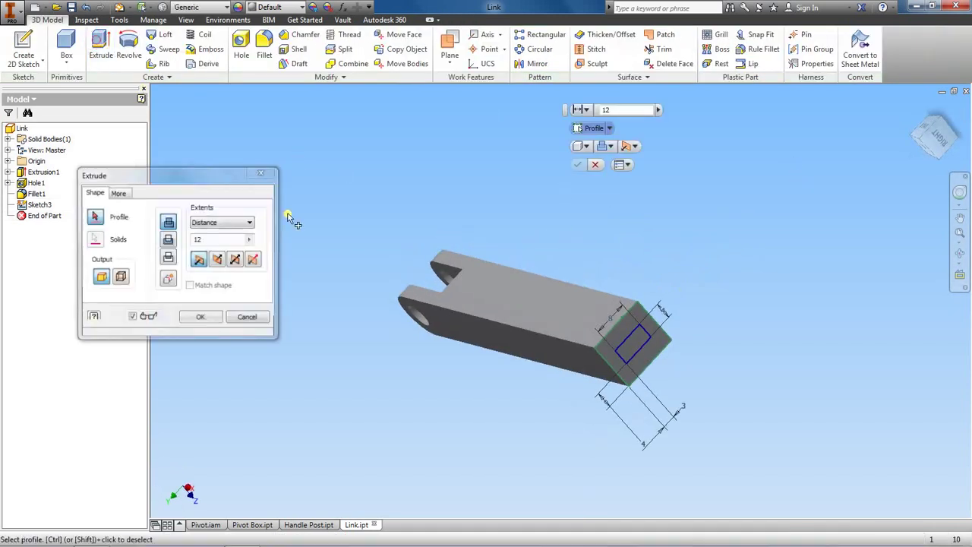
click(637, 354)
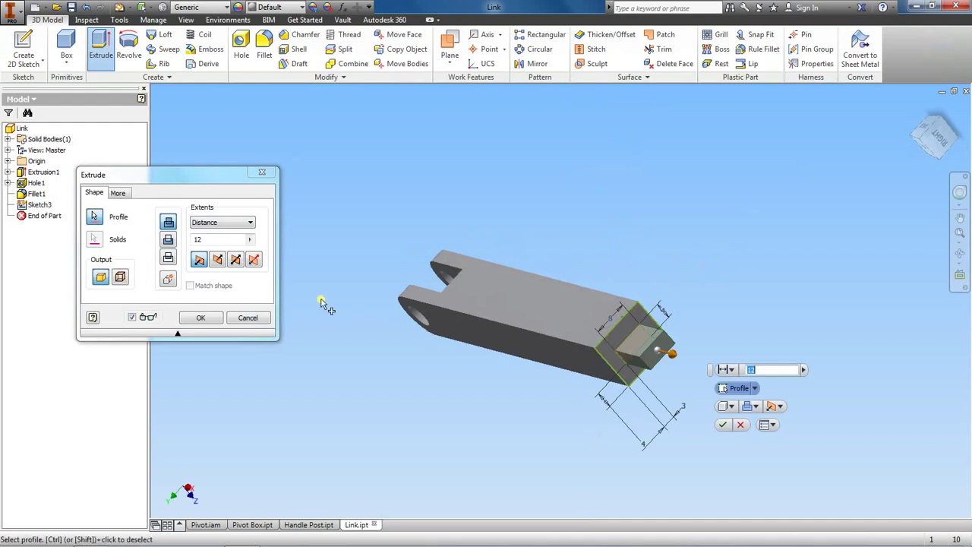
click(228, 240)
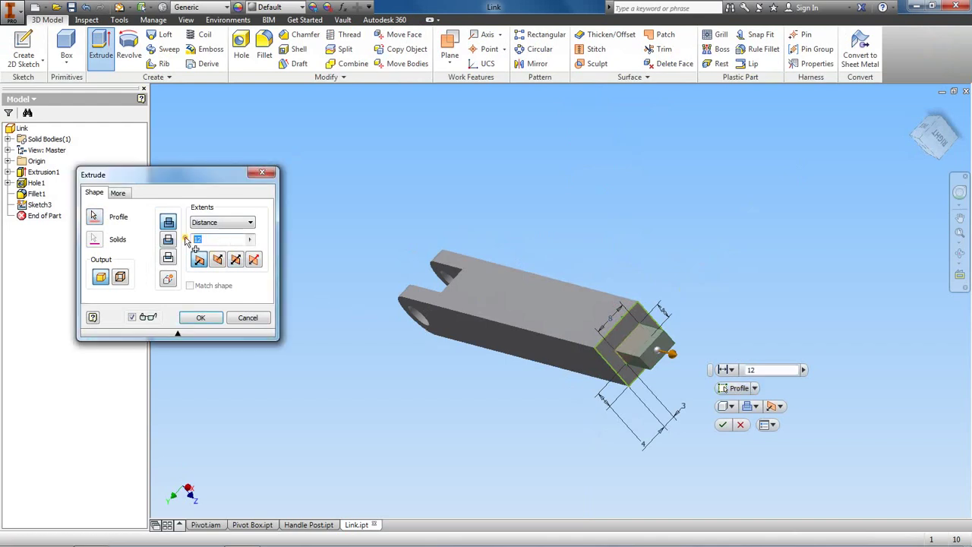
text(1)
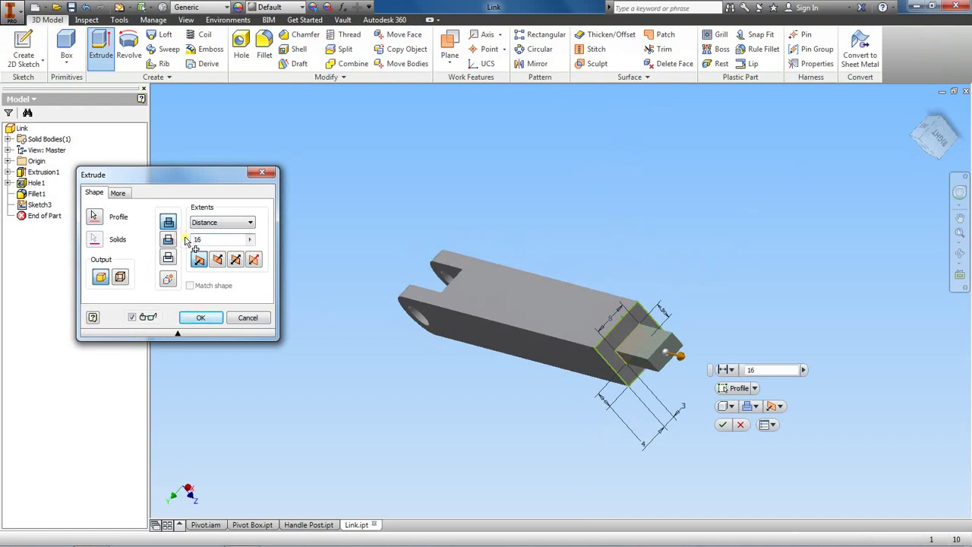
click(201, 318)
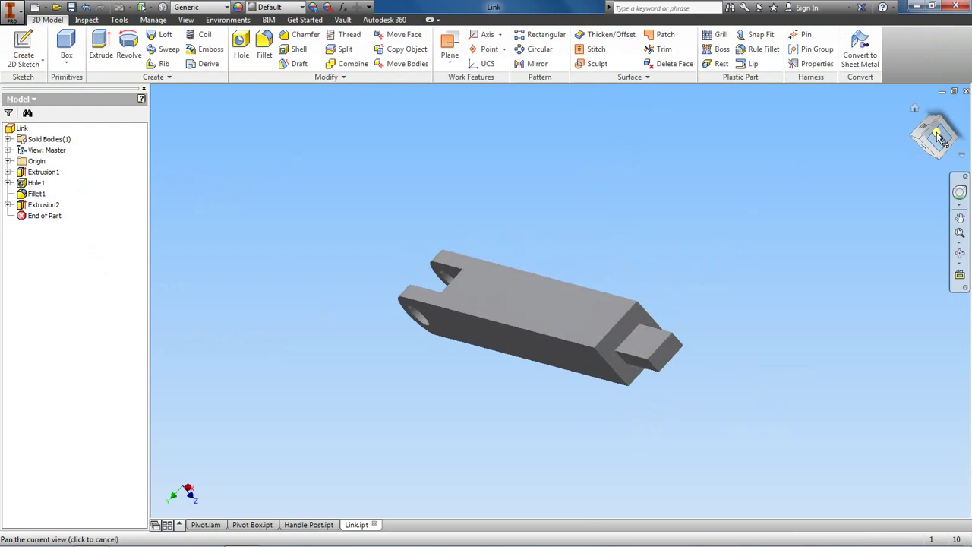
drag(939, 137, 493, 176)
scroll(765, 332, up, 3)
scroll(636, 169, down, 1)
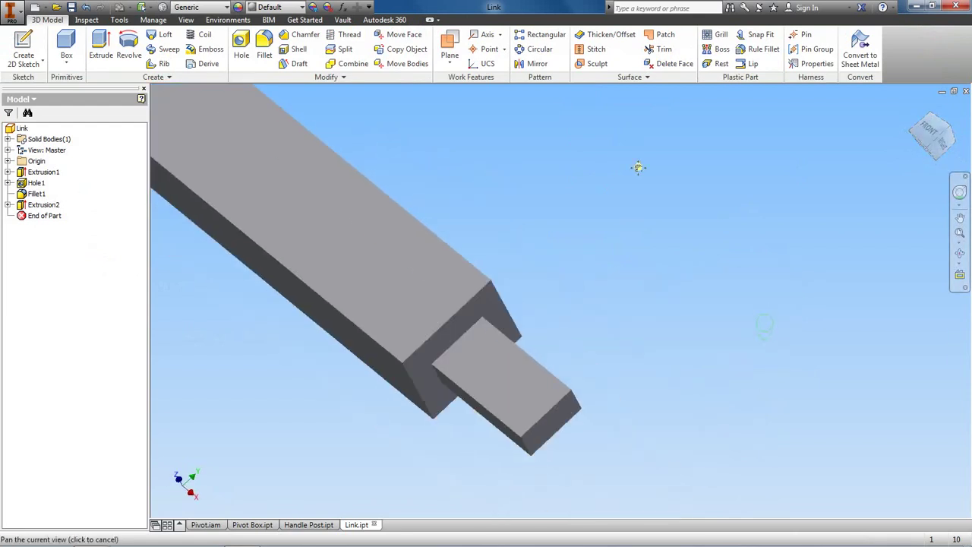
scroll(681, 233, up, 1)
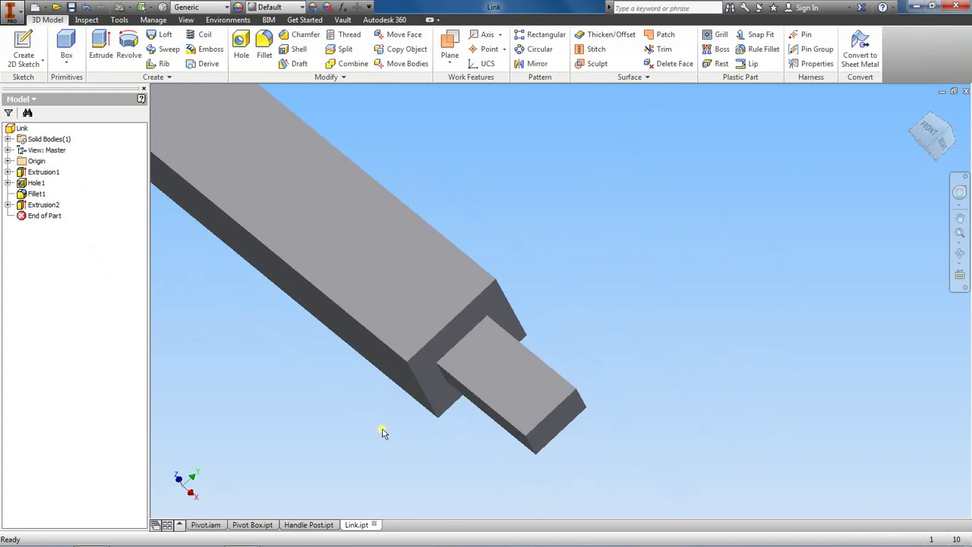
click(205, 525)
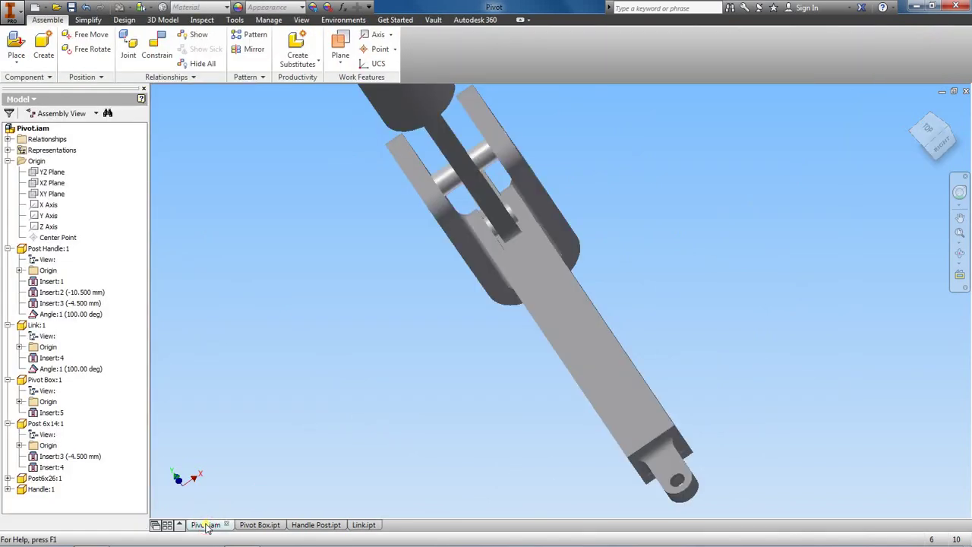
click(358, 525)
Step: Start a new sketch on the tab's face and place a centre point on it
right_click(517, 388)
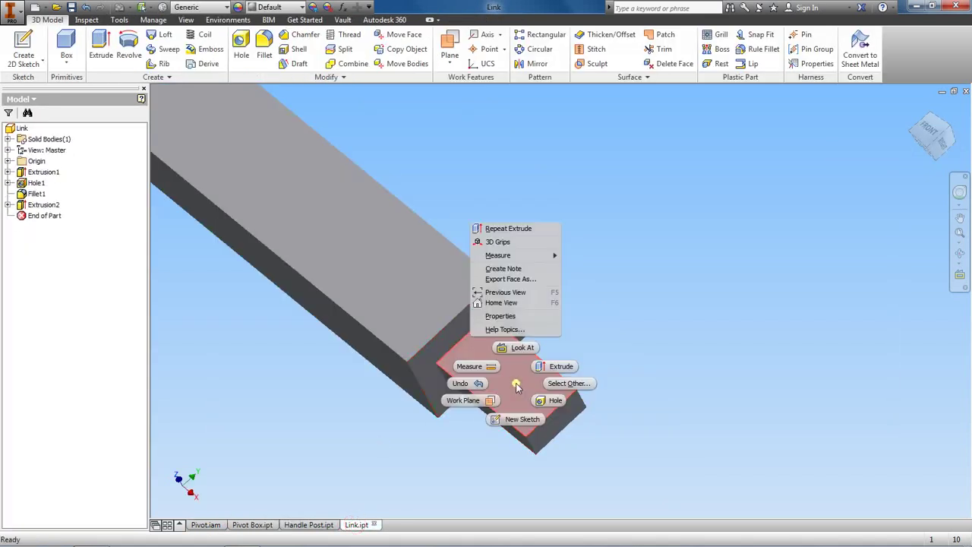
click(522, 419)
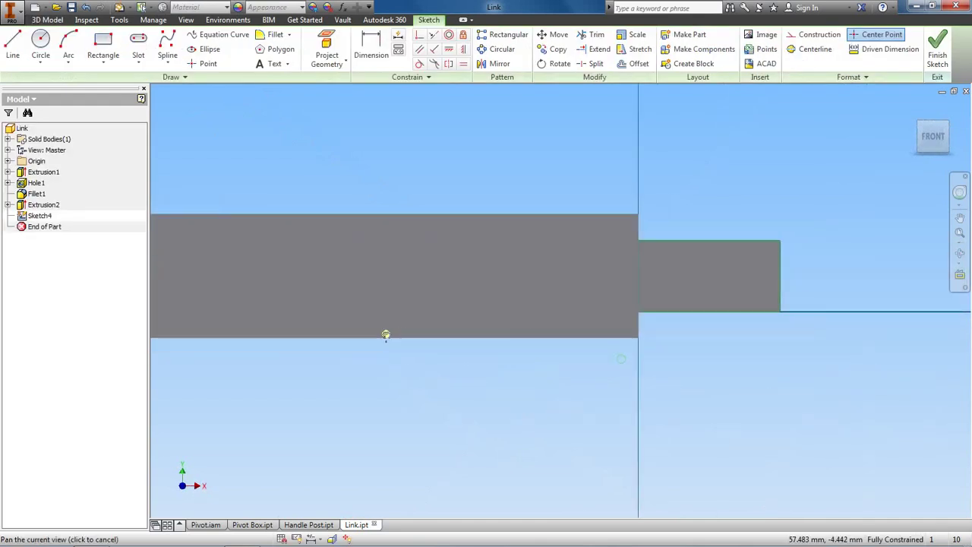
click(204, 64)
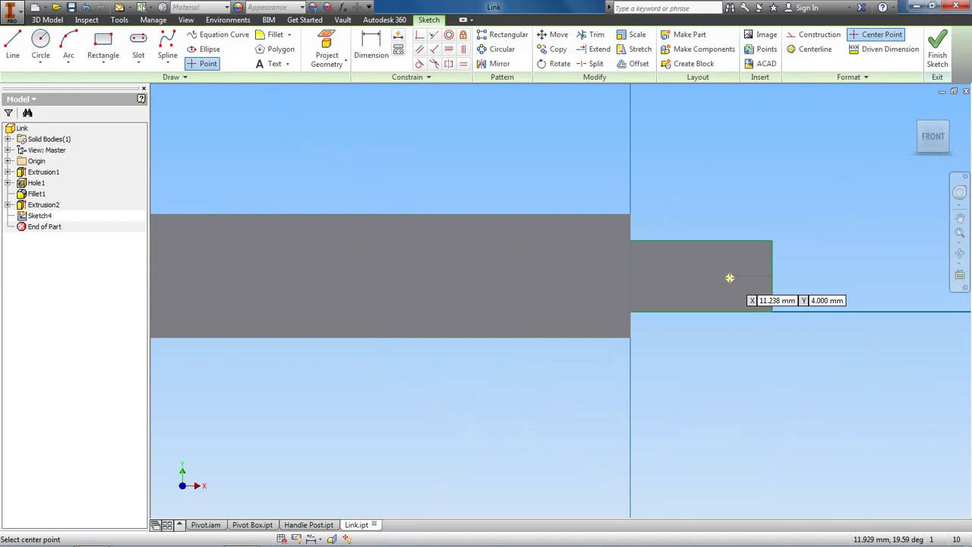
scroll(730, 278, up, 2)
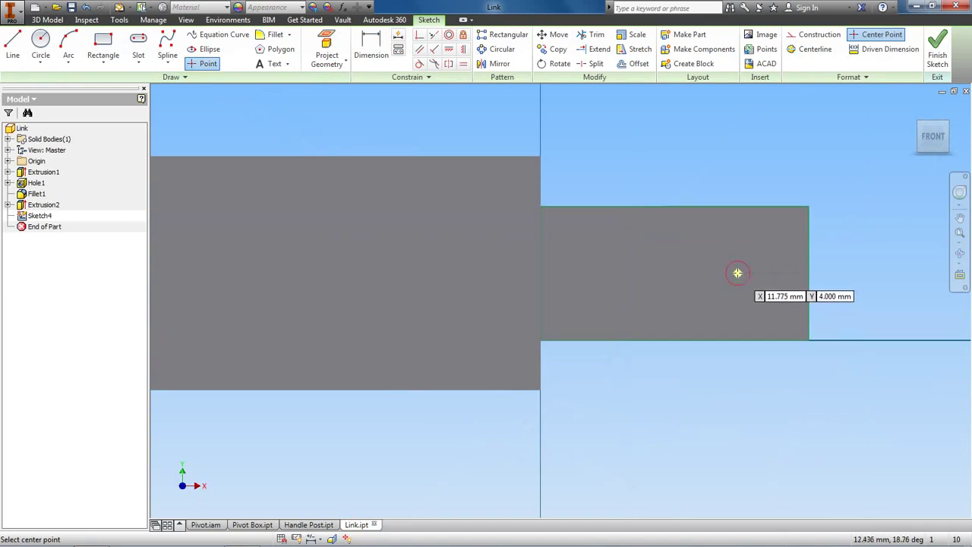
right_click(860, 262)
click(911, 263)
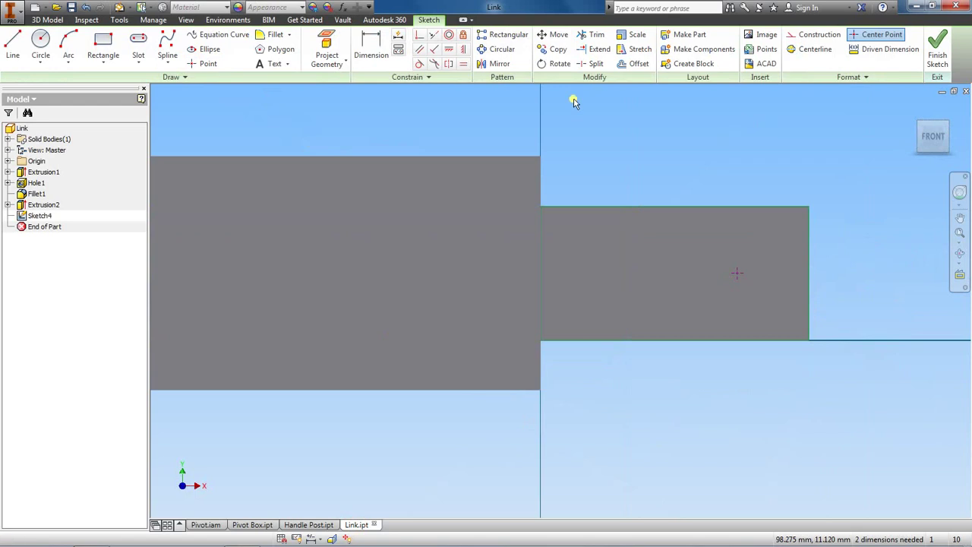
Step: Dimension the centre point 4 mm from the tab's end edge and finish Sketch4
click(357, 55)
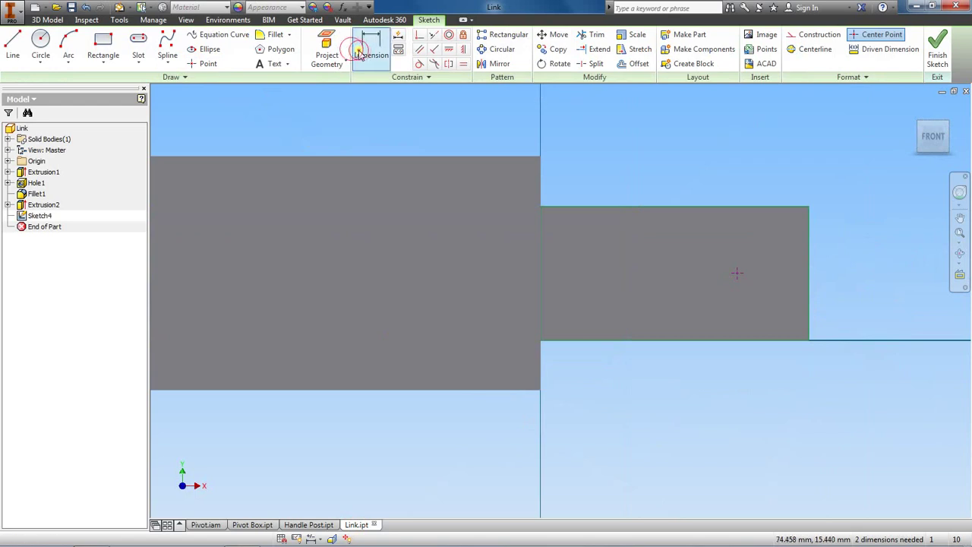
click(808, 287)
click(735, 271)
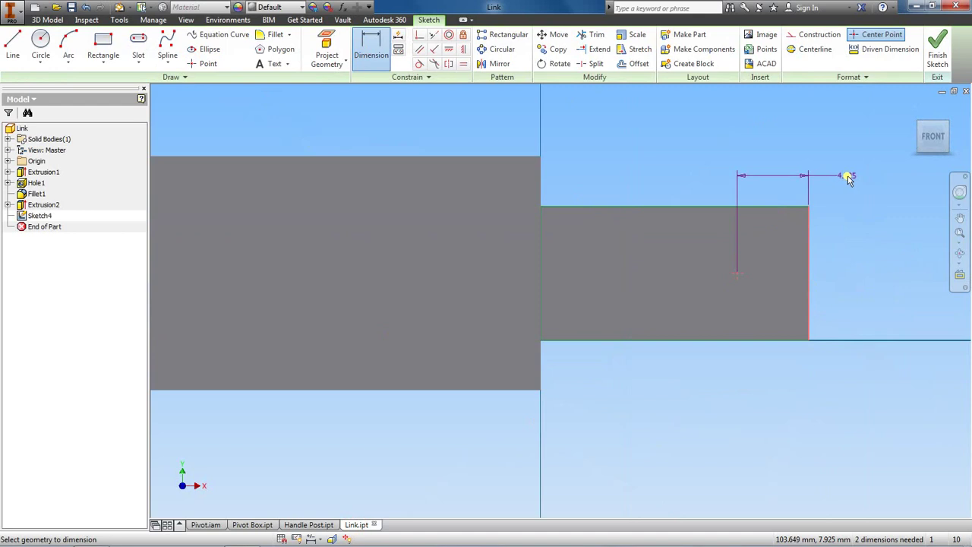
click(850, 178)
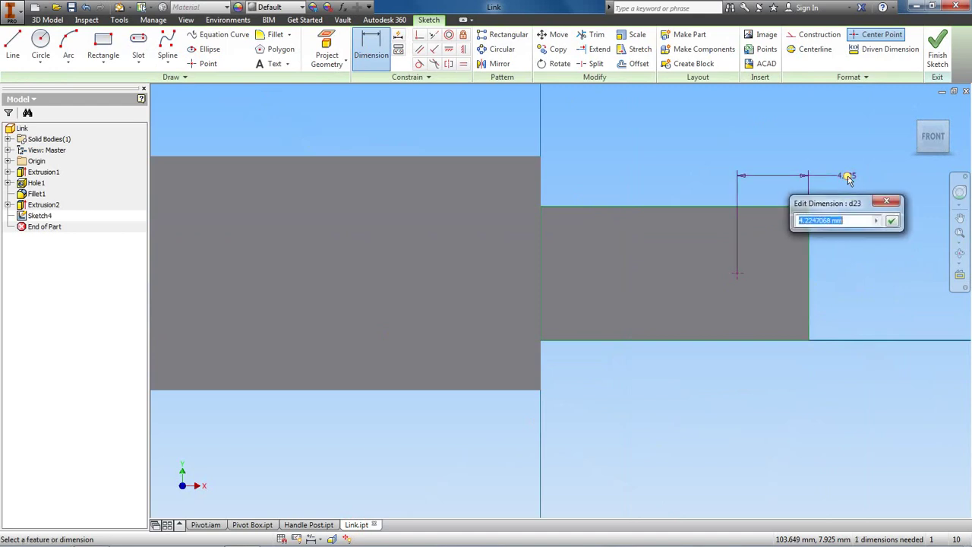
text(4)
key(Return)
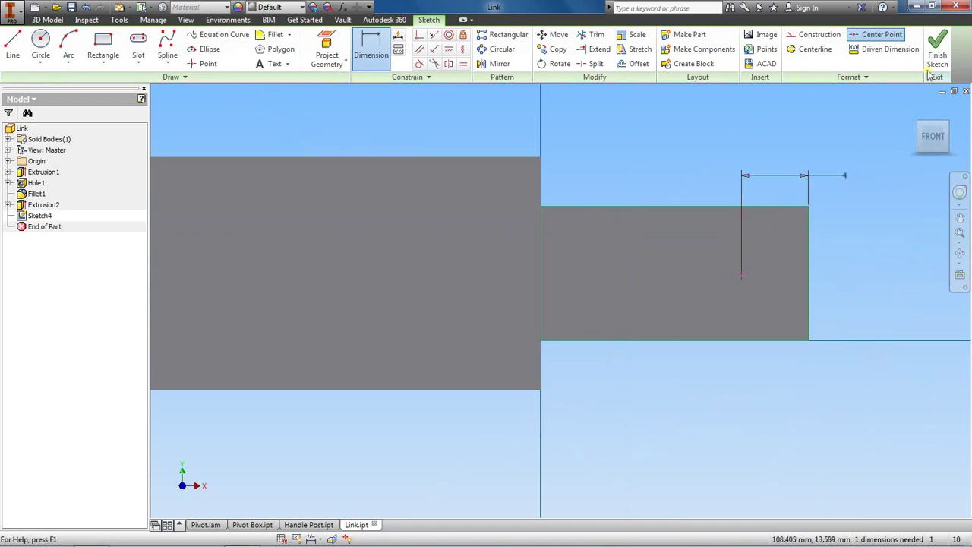
right_click(871, 152)
click(890, 147)
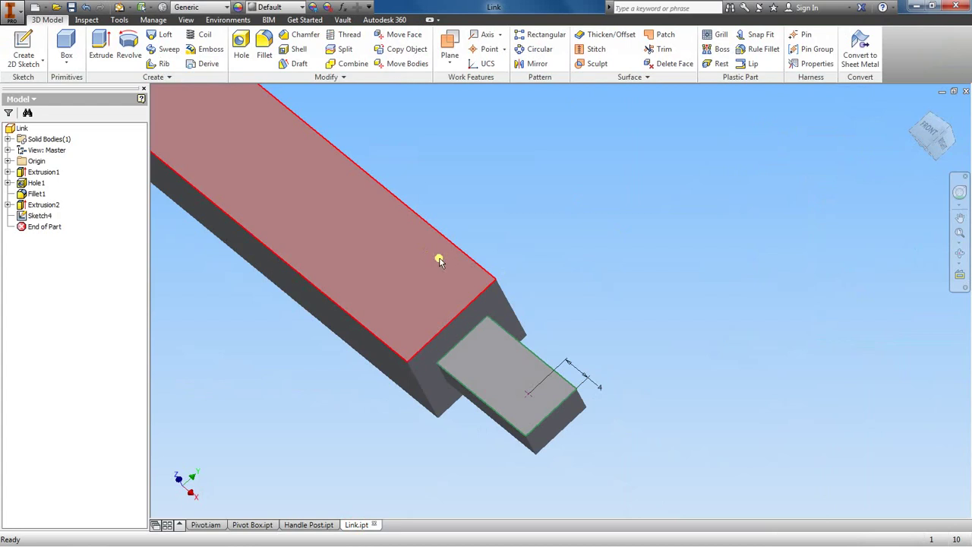
Step: Create Hole2, a 4 mm diameter Through All hole at the sketched point
key(h)
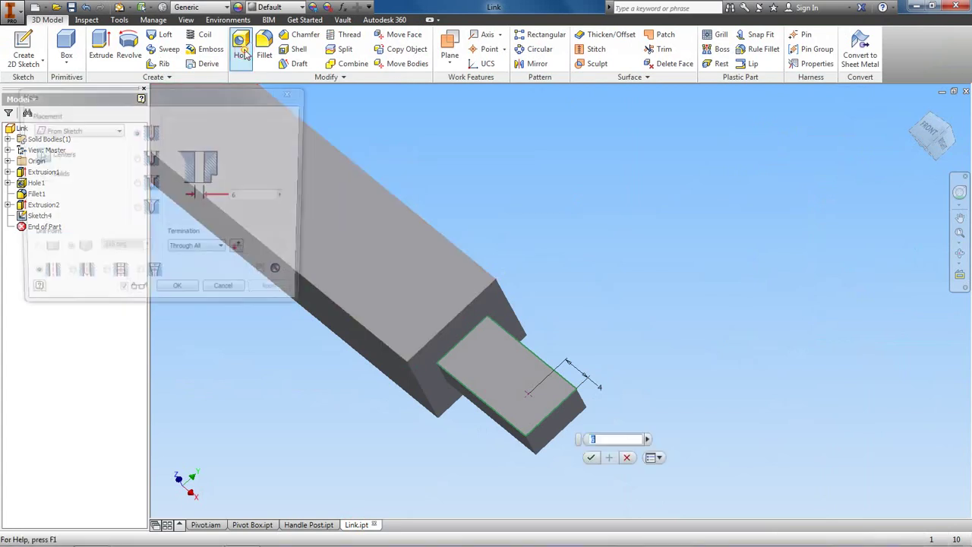
click(237, 196)
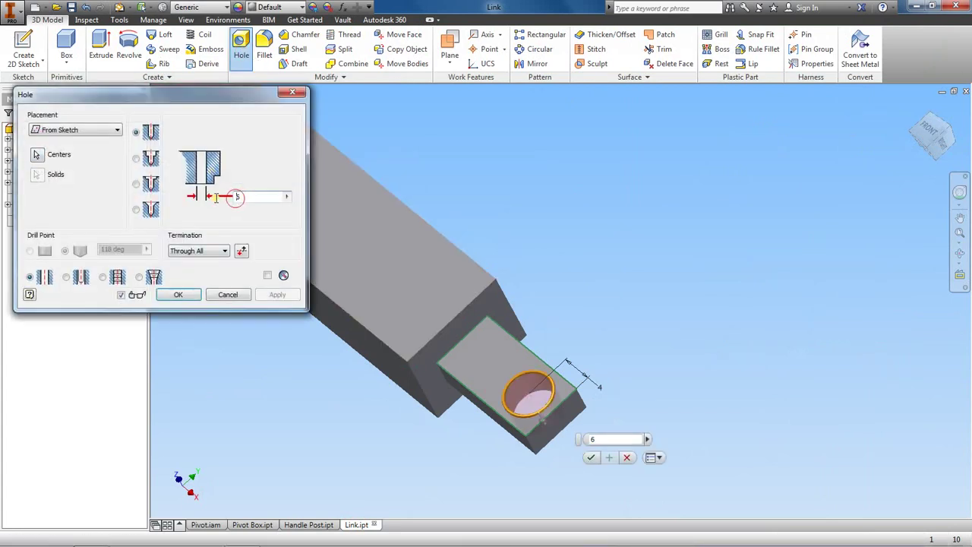
double_click(236, 196)
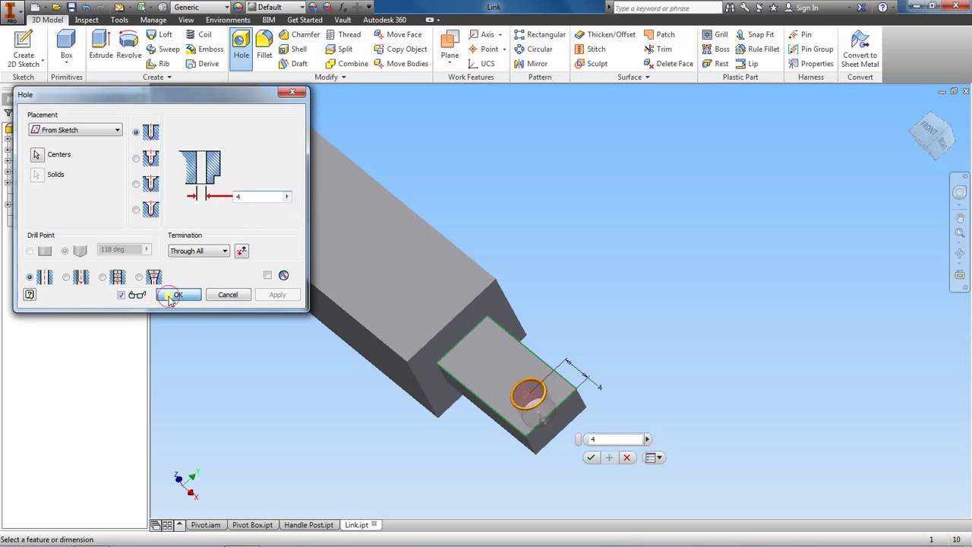
click(176, 295)
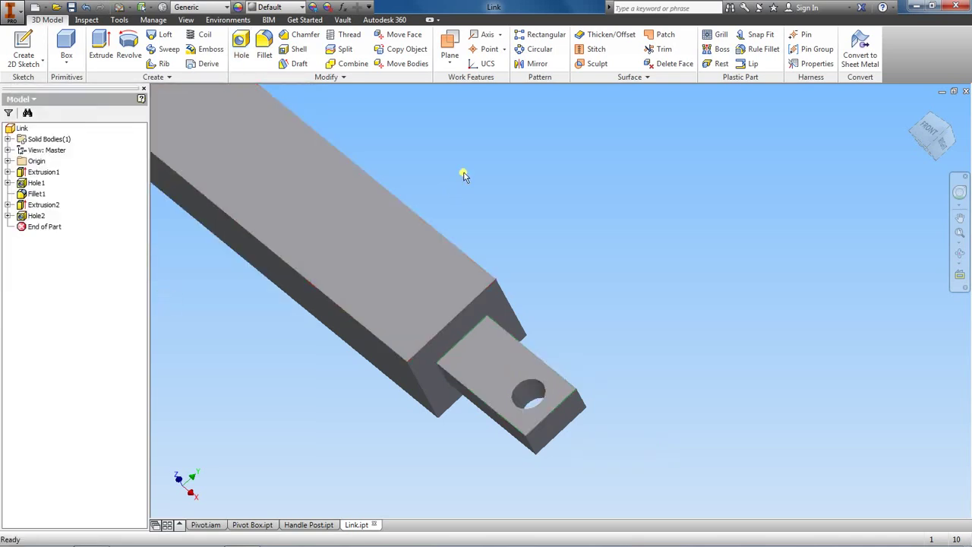
Step: Save the part and round the tab's two outer end edges with Fillet2
click(72, 8)
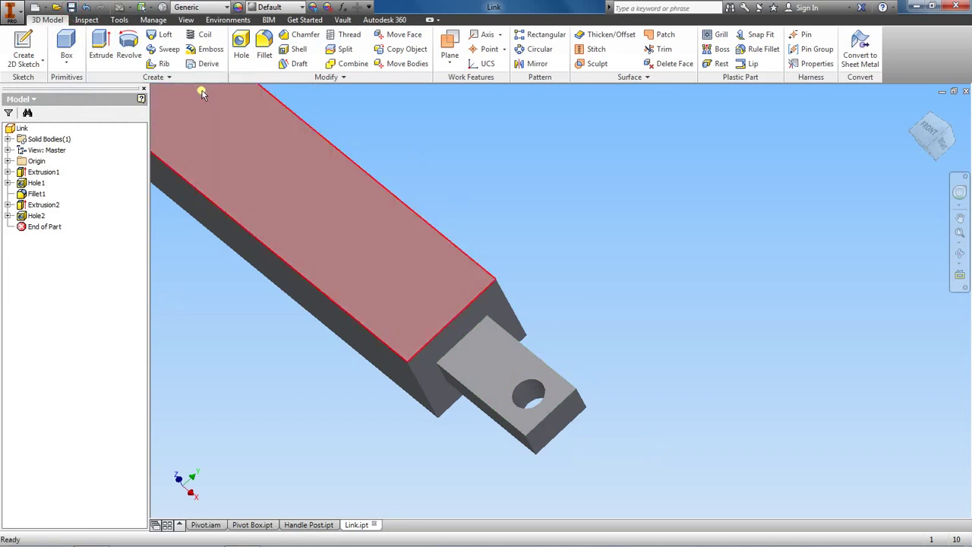
click(265, 54)
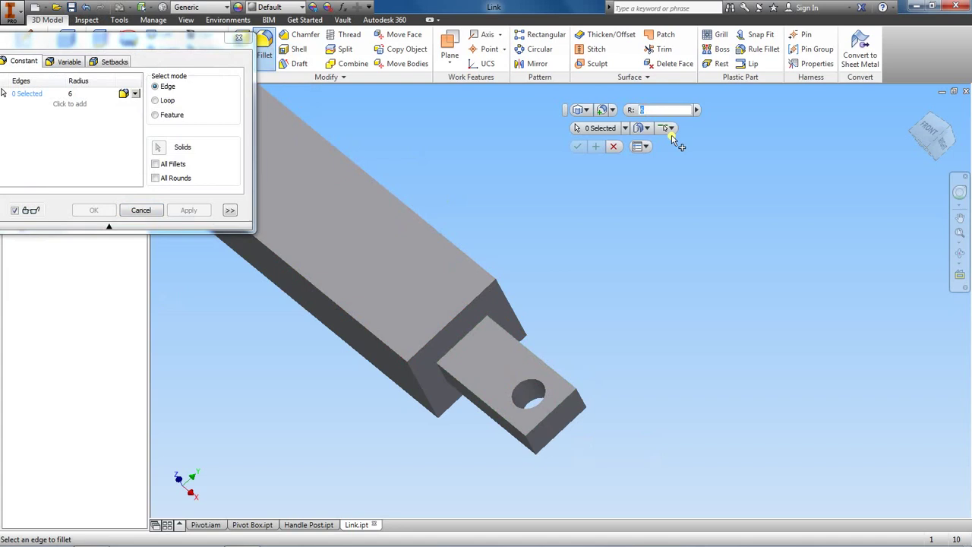
text(4)
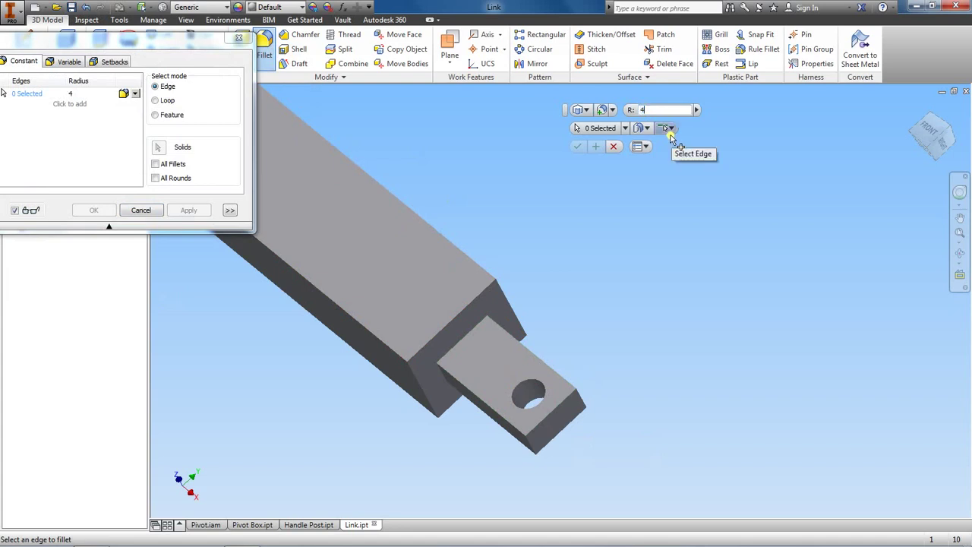
click(581, 403)
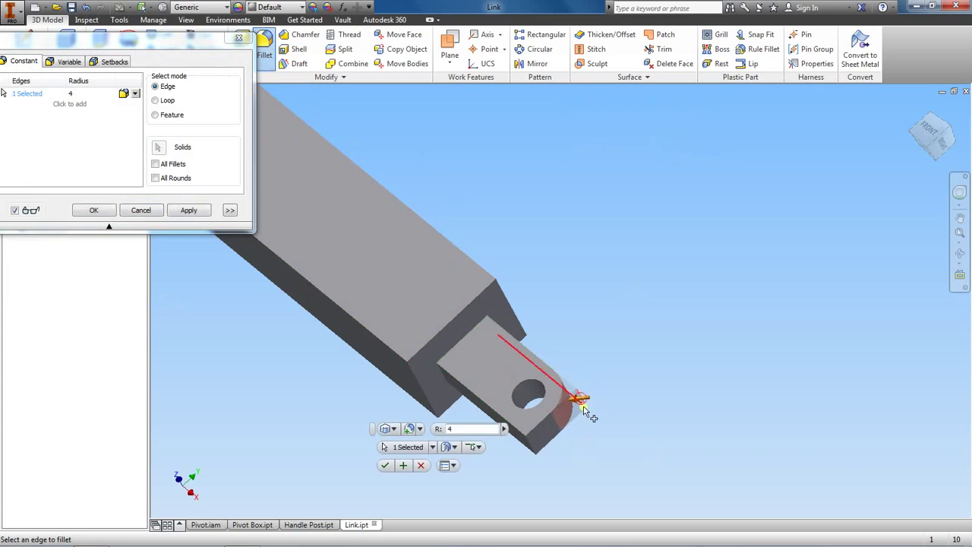
click(530, 446)
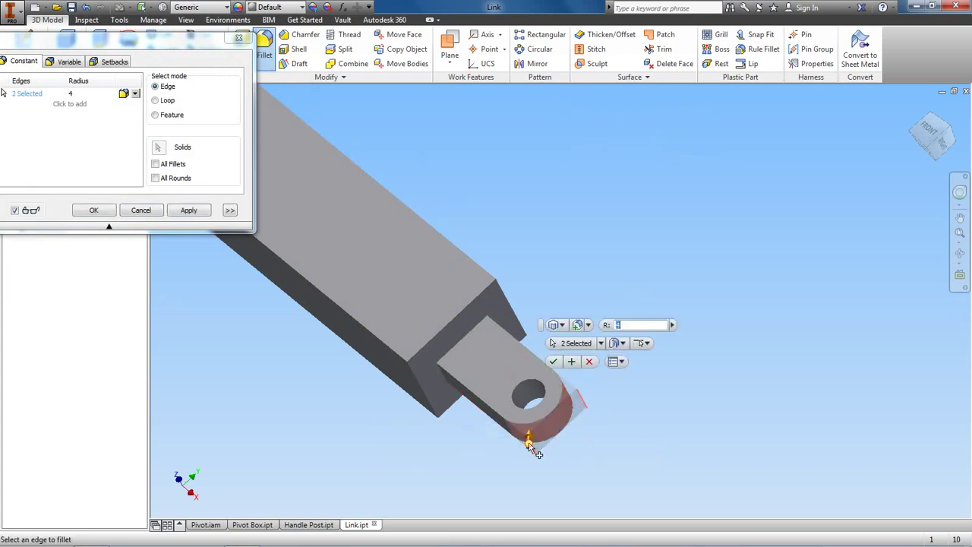
click(613, 325)
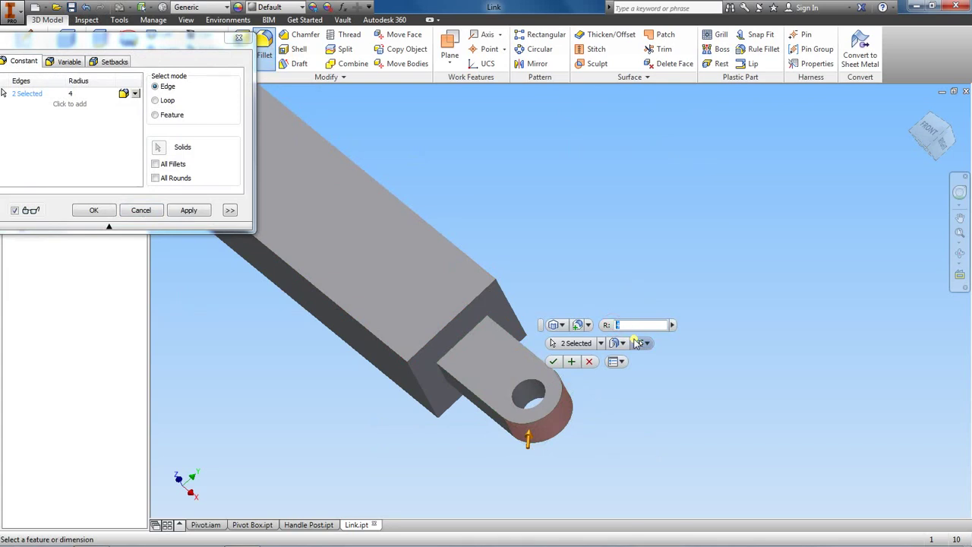
click(554, 363)
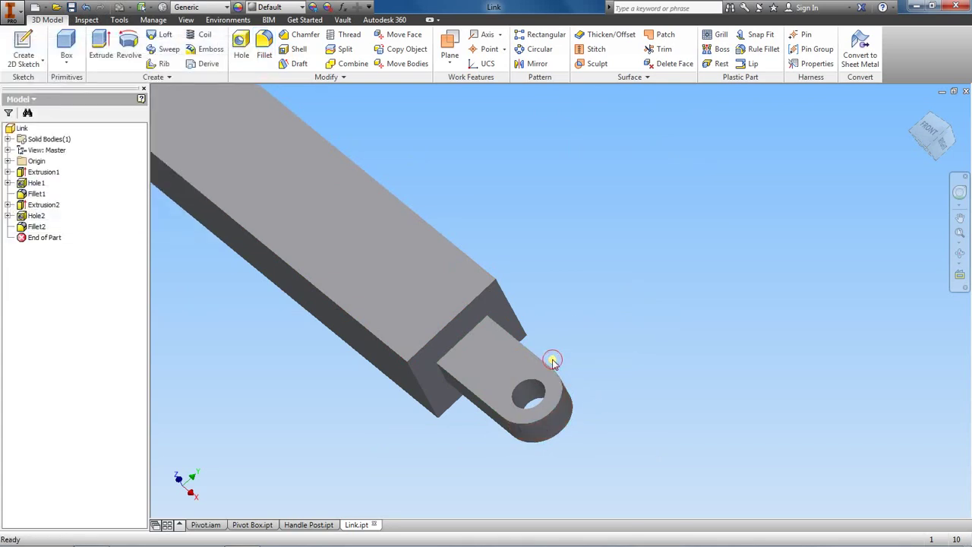
Step: Start a 2 mm radius fillet and select the first two tab-to-body edges
click(264, 47)
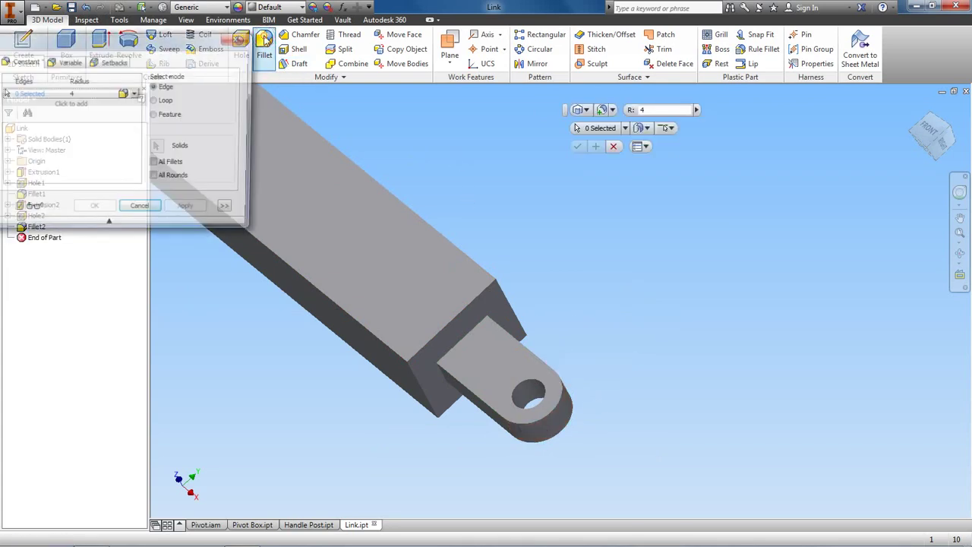
click(639, 109)
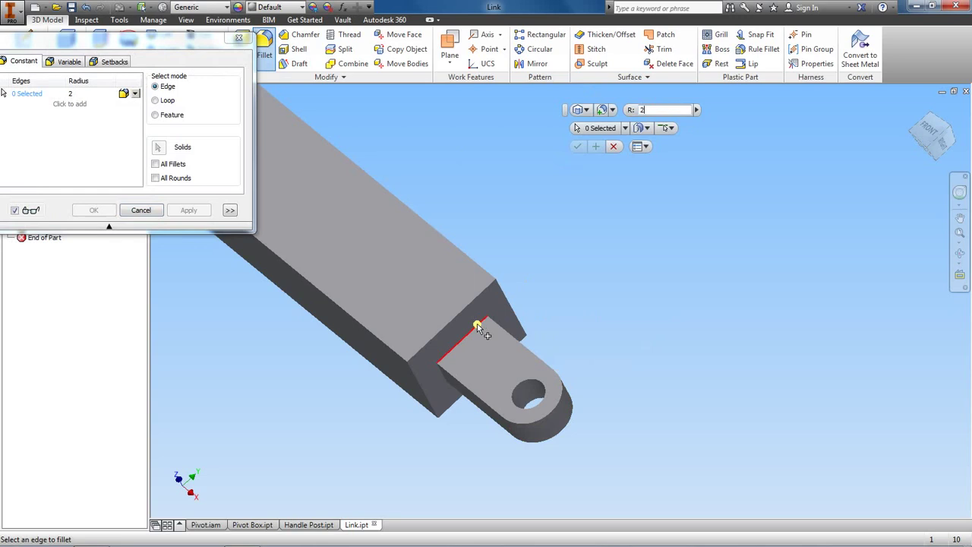
scroll(478, 327, down, 2)
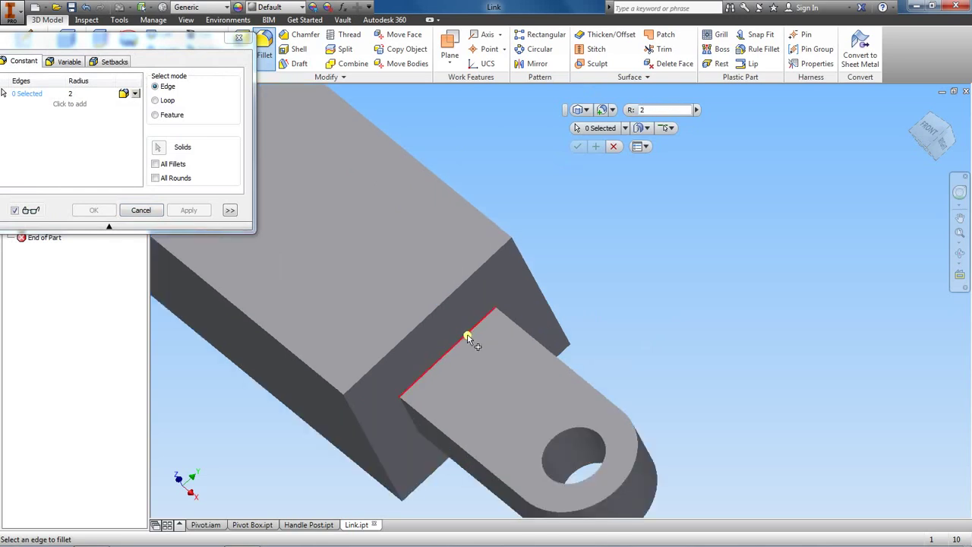
click(467, 337)
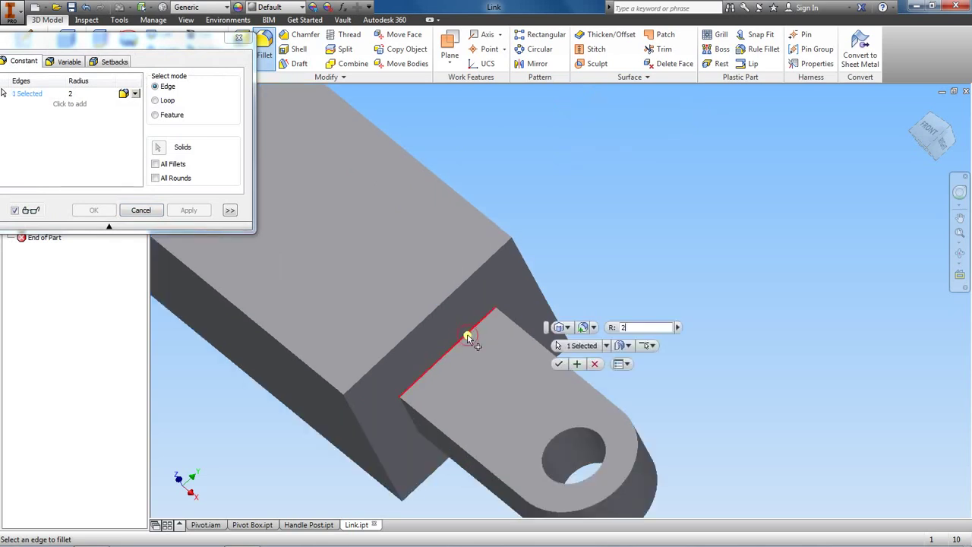
click(411, 421)
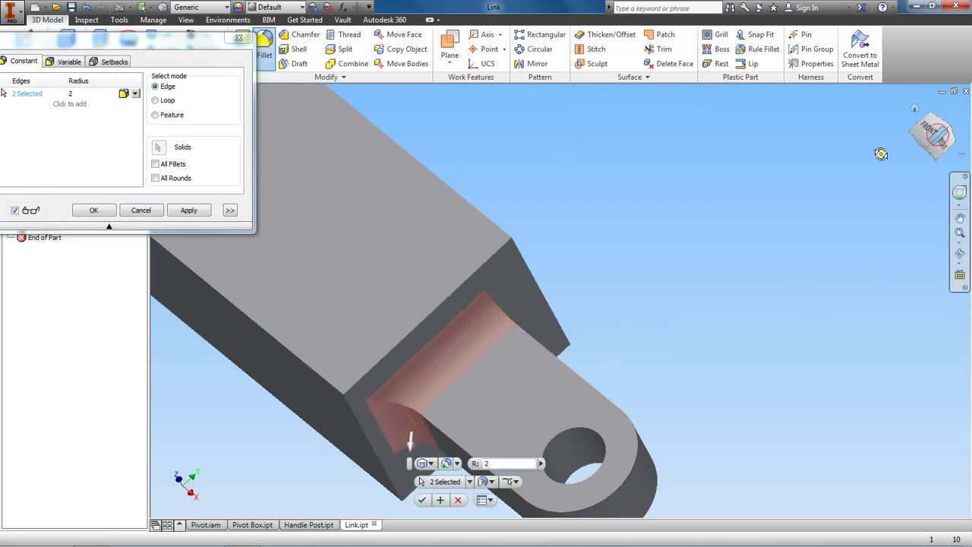
Step: Add the remaining two tab-base edges, create Fillet3, and view the link in Pivot.iam
middle_drag(881, 154, 743, 154)
click(920, 144)
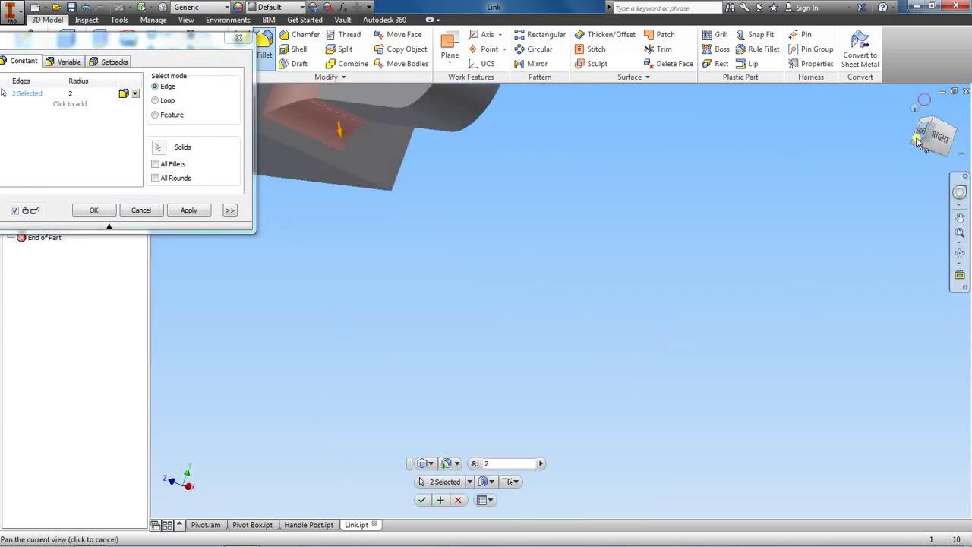
middle_drag(777, 203, 767, 374)
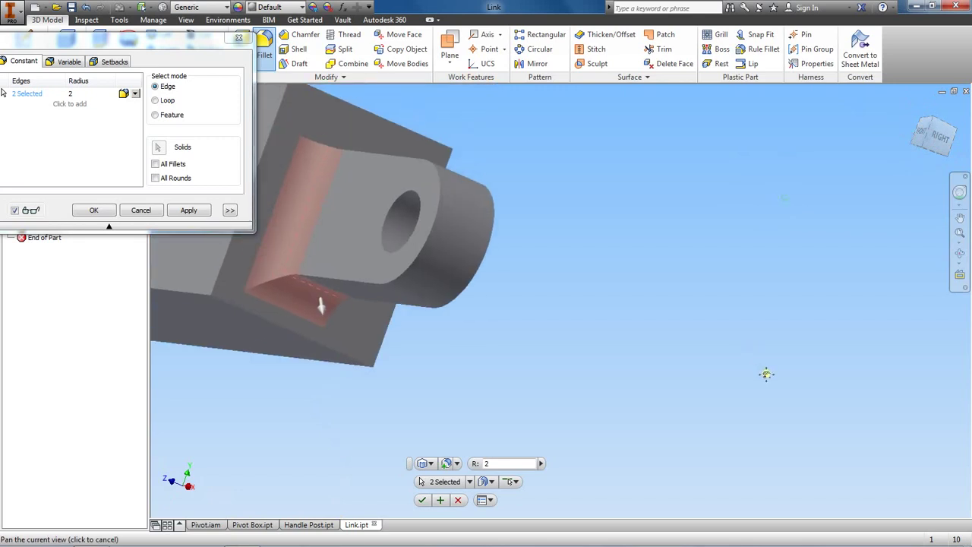
shift+middle_drag(851, 228, 841, 159)
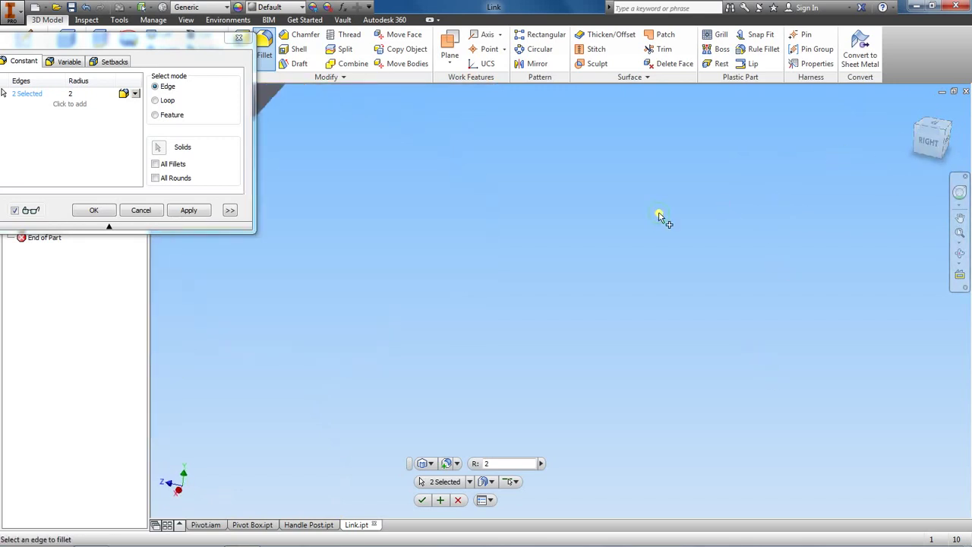
shift+middle_drag(659, 218, 554, 170)
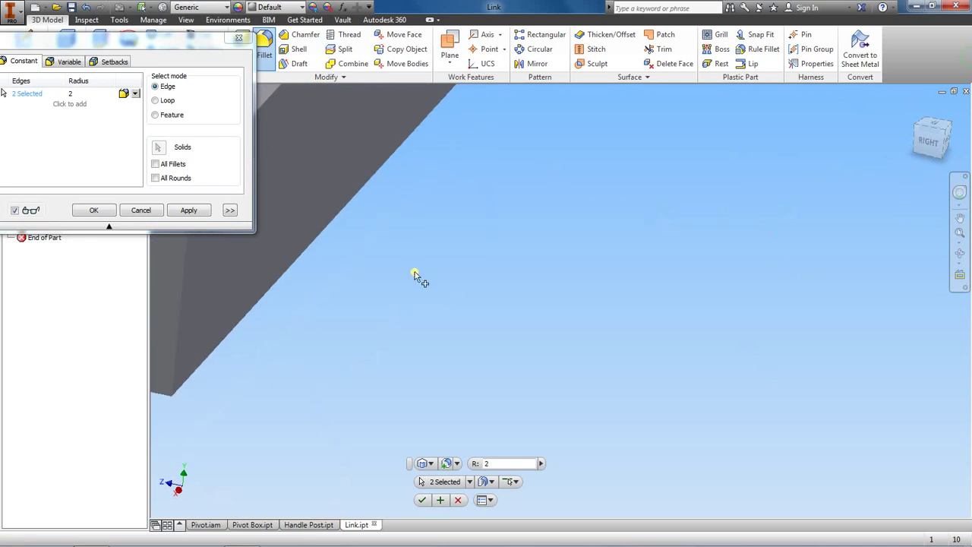
scroll(699, 235, down, 3)
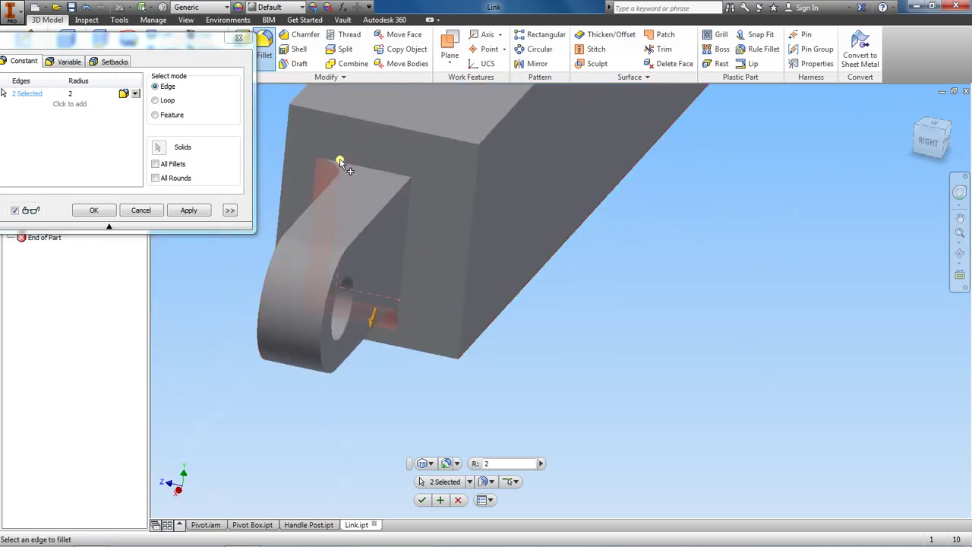
scroll(345, 165, up, 2)
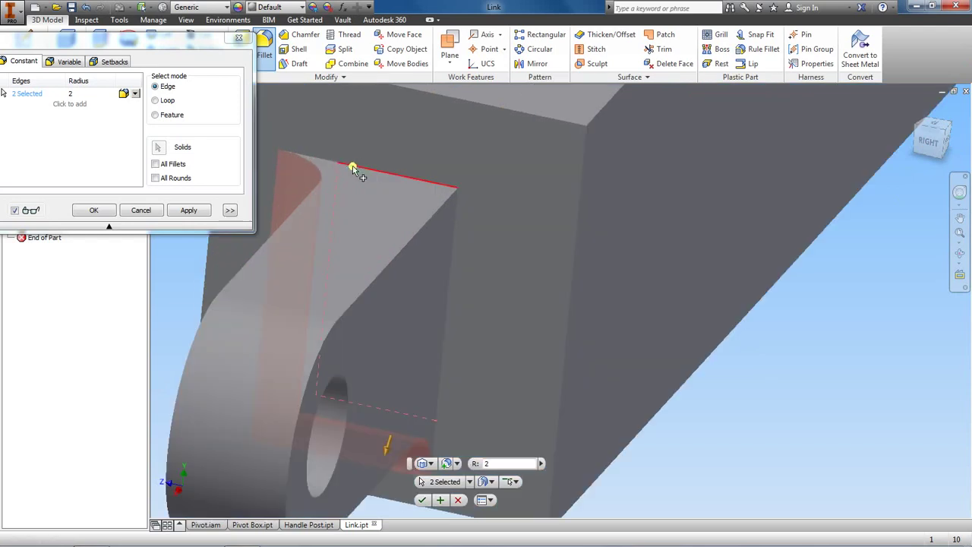
click(354, 168)
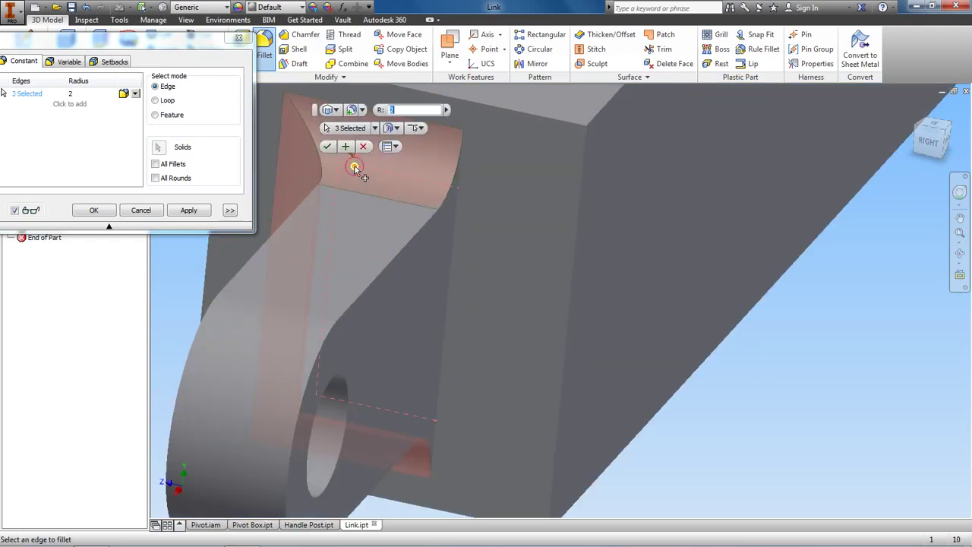
click(452, 254)
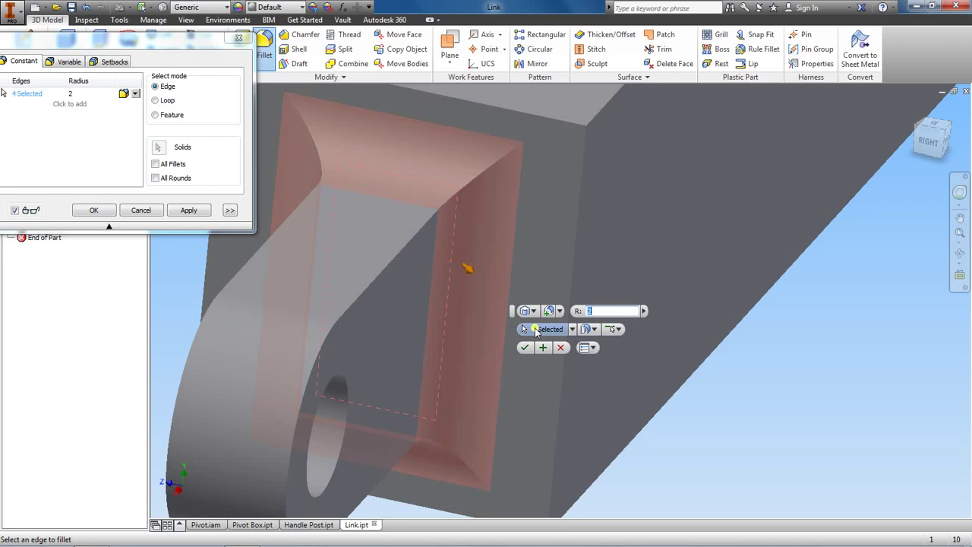
scroll(540, 346, down, 5)
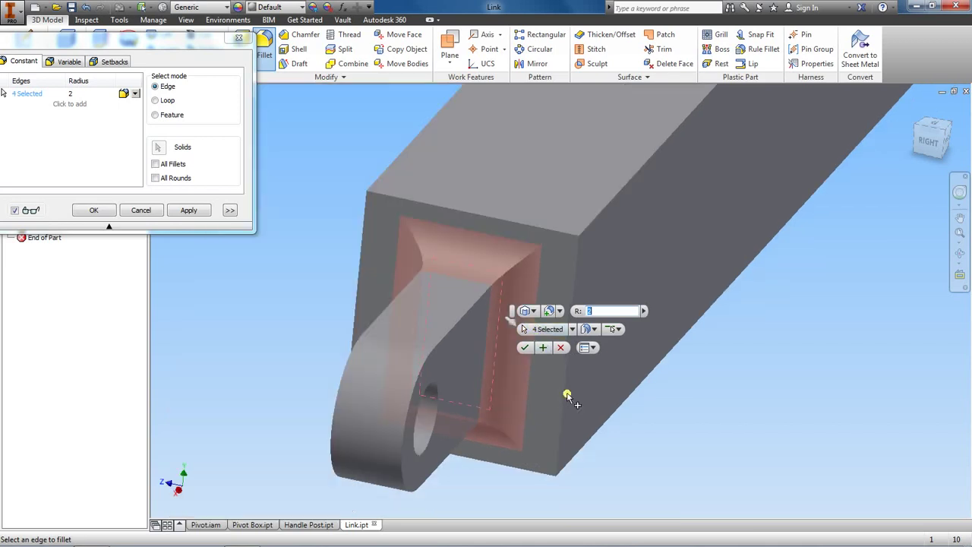
click(524, 348)
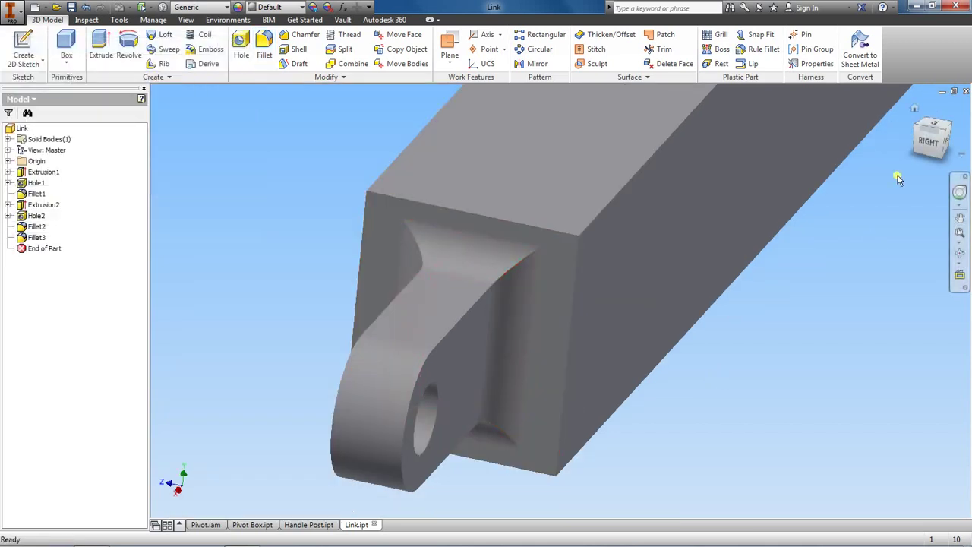
click(912, 102)
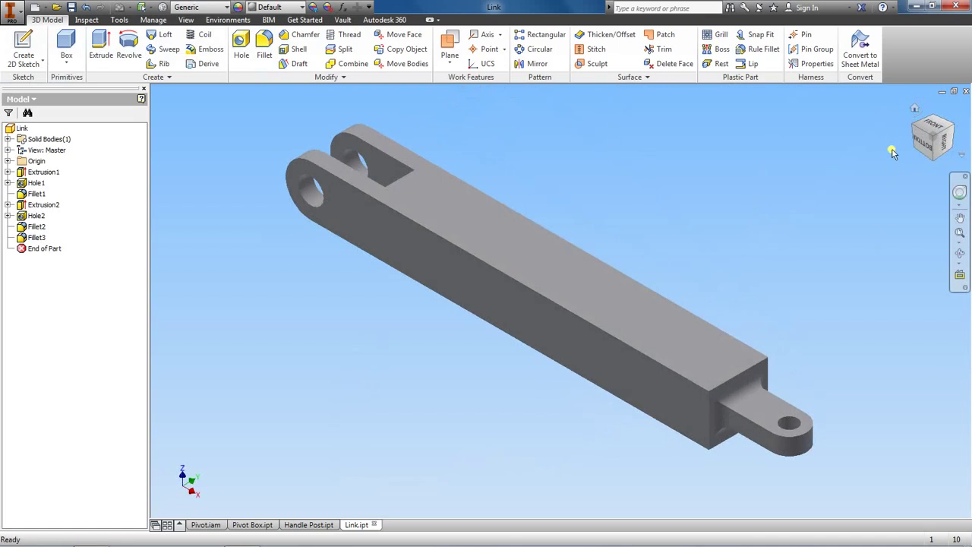
click(218, 525)
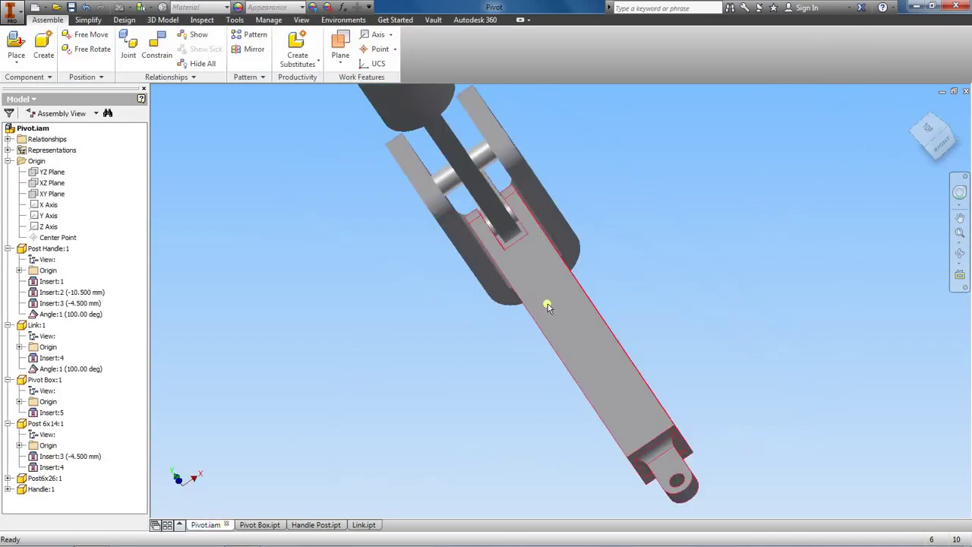
Step: Pan to inspect the filleted link in Pivot.iam, then switch back to Link.ipt and save
middle_drag(412, 379, 382, 282)
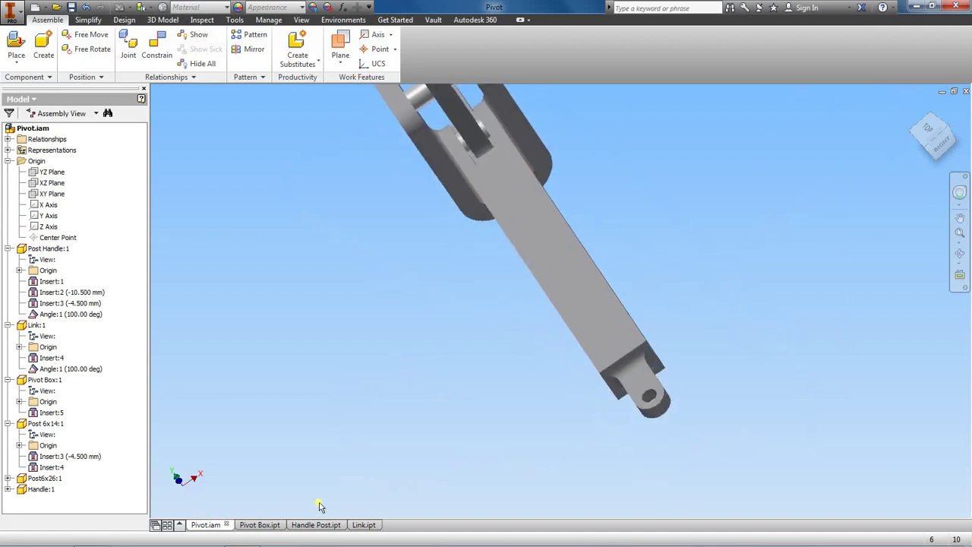
click(355, 524)
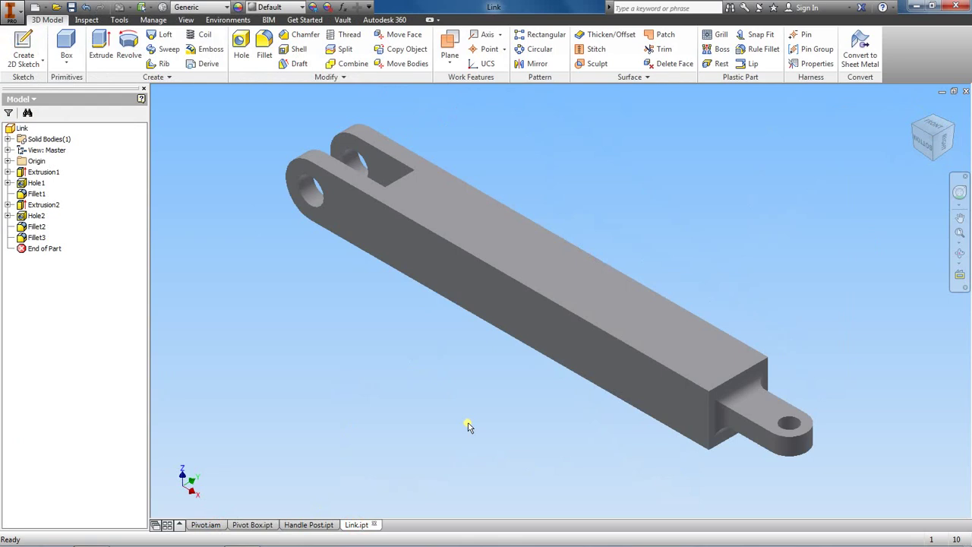
click(72, 8)
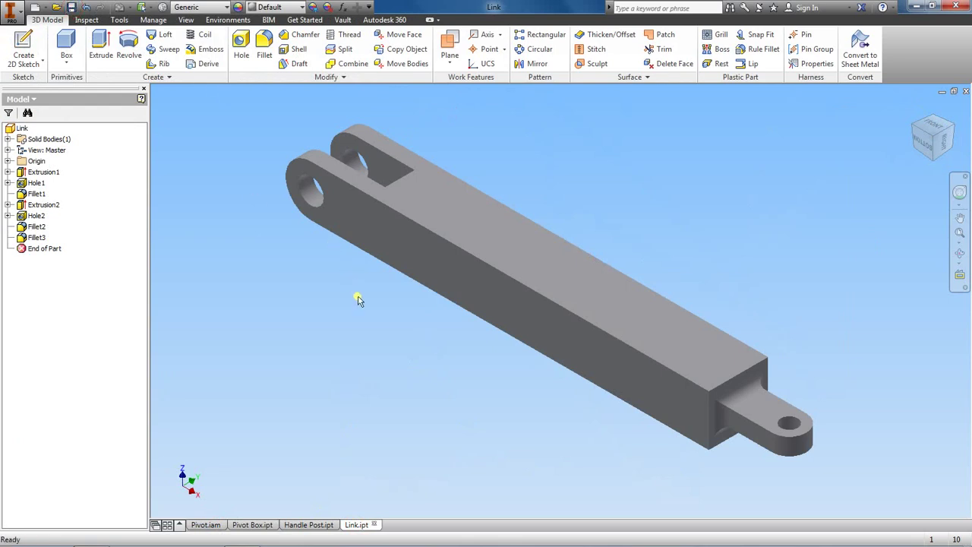